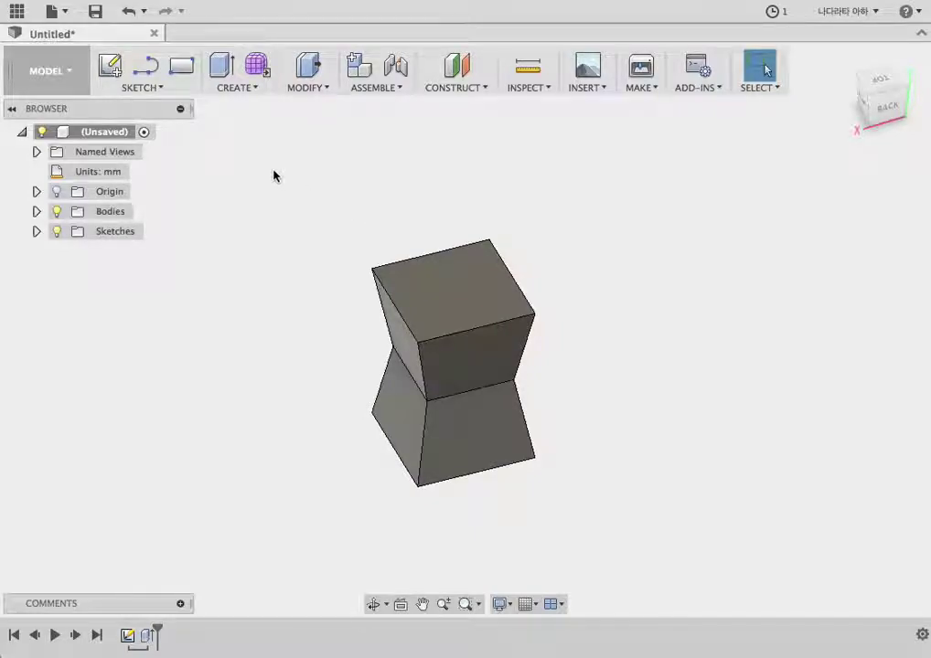
Step: Close the current design without saving, leaving a fresh empty design
{"action": "left_click", "coordinate": [235, 89]}
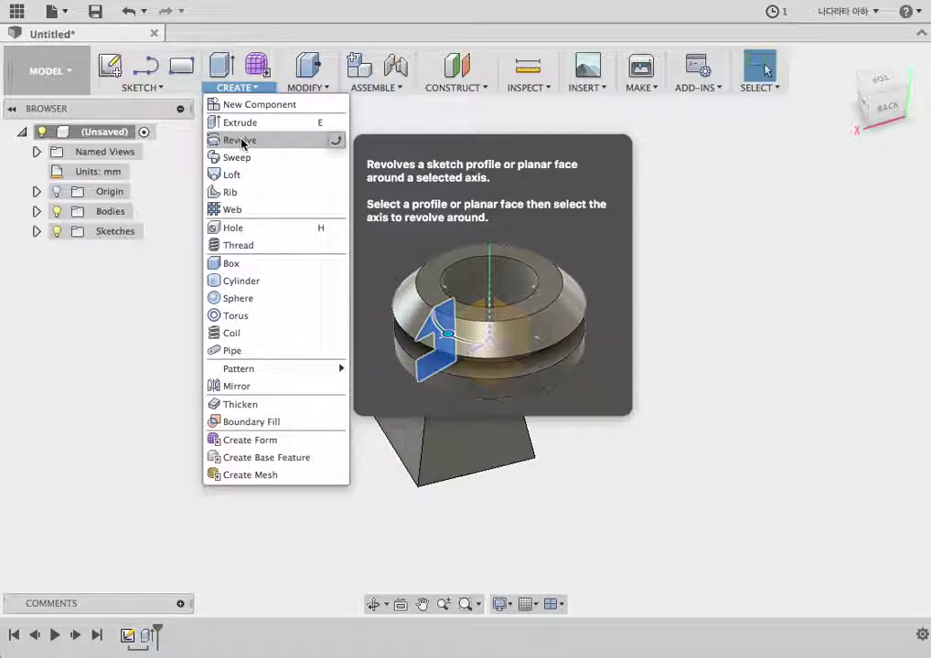
{"action": "left_click", "coordinate": [236, 20]}
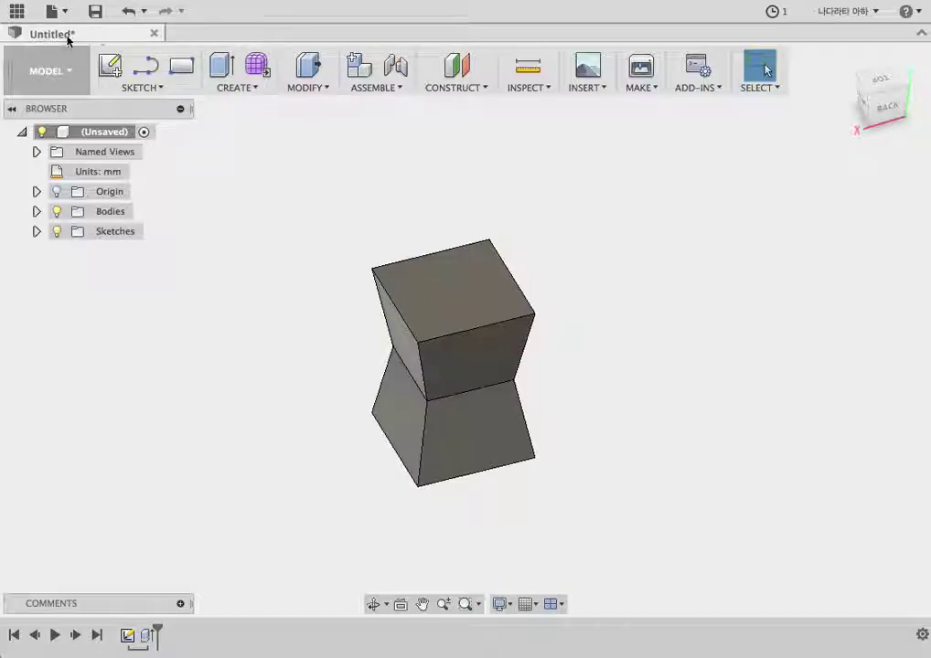
{"action": "left_click", "coordinate": [153, 33]}
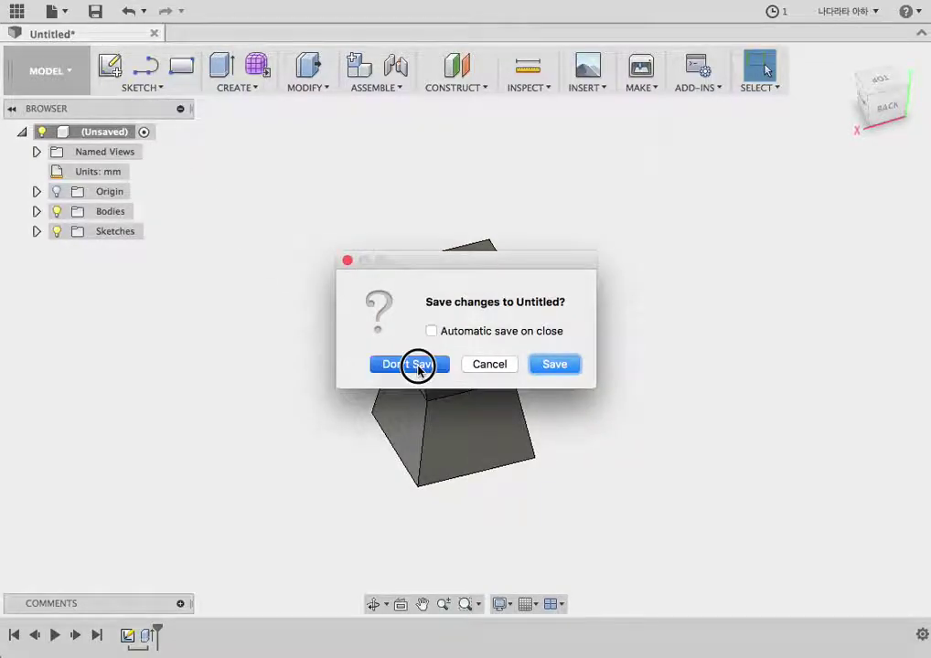
{"action": "left_click", "coordinate": [414, 364]}
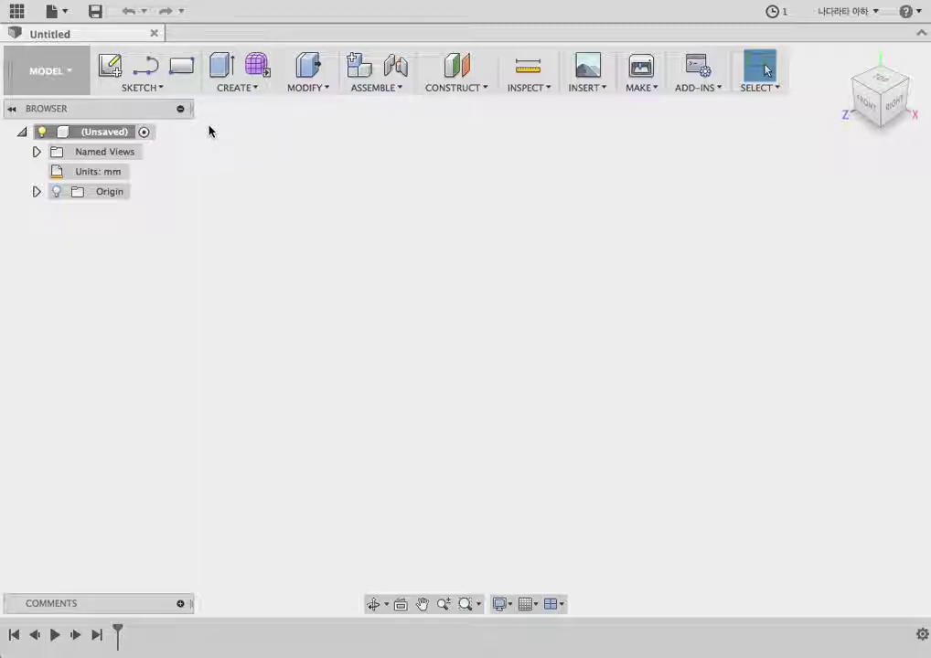
Step: Create a new sketch on the XY front plane and start the Line tool
{"action": "left_click", "coordinate": [137, 88]}
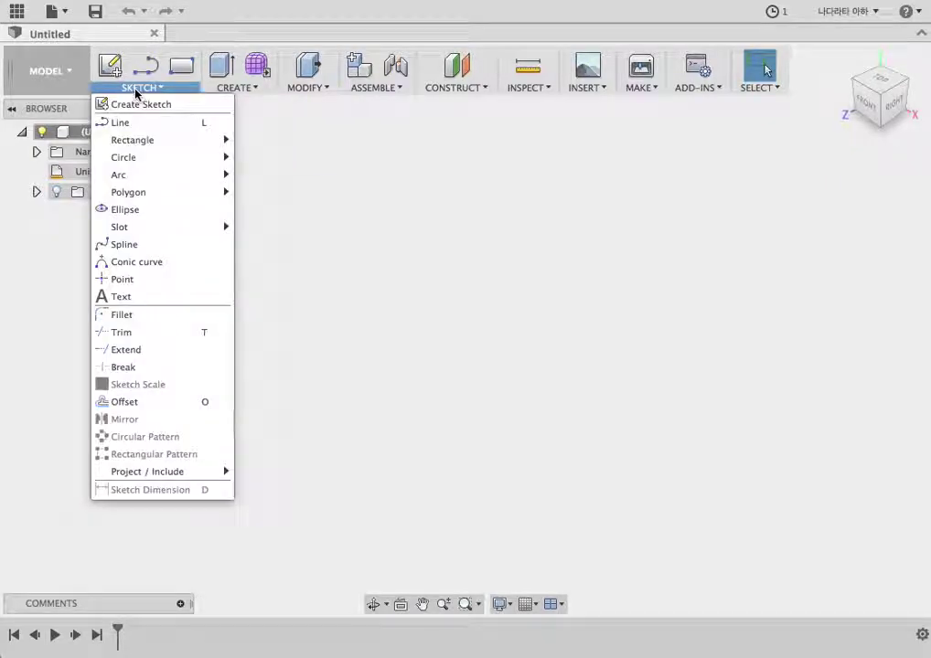
{"action": "left_click", "coordinate": [135, 104]}
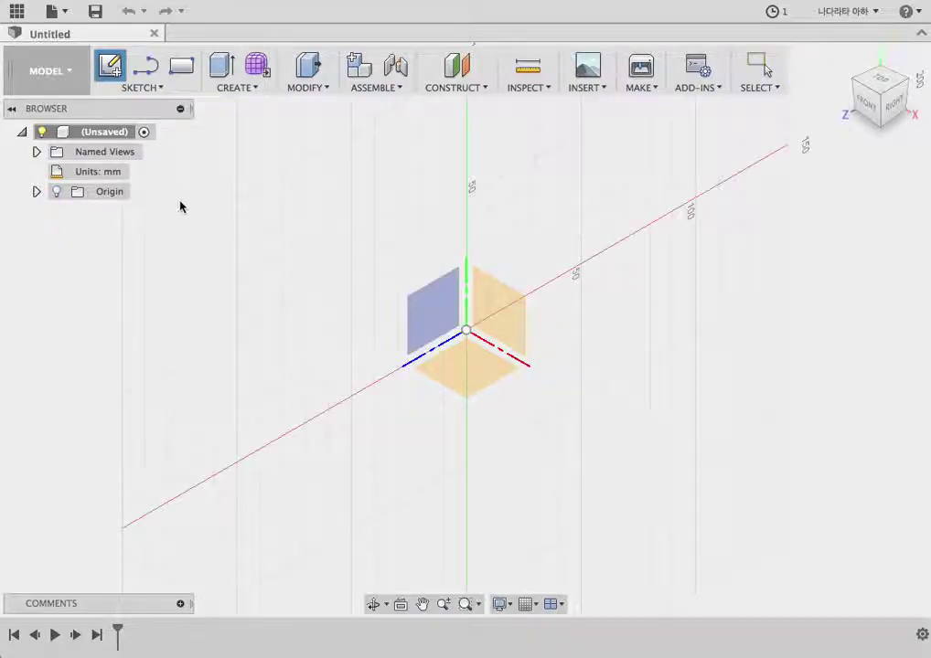
{"action": "left_click", "coordinate": [493, 316]}
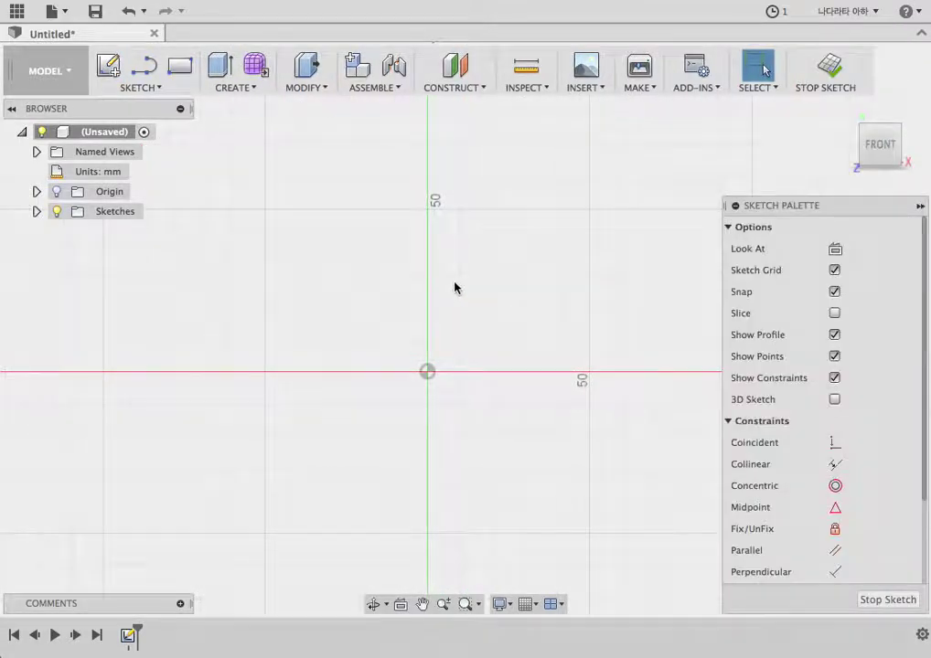
{"action": "left_click", "coordinate": [143, 88]}
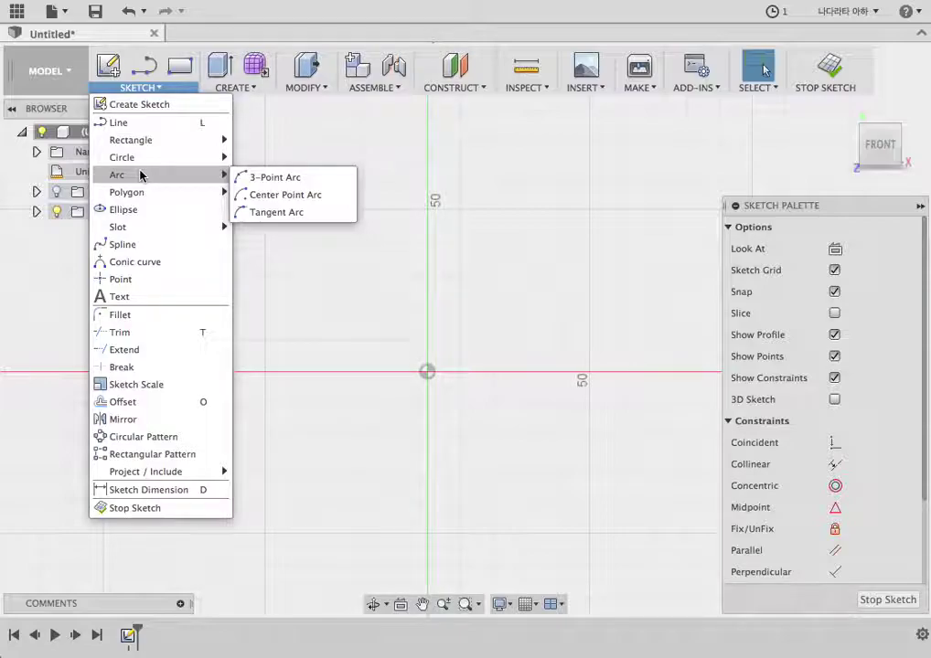
{"action": "left_click", "coordinate": [144, 122]}
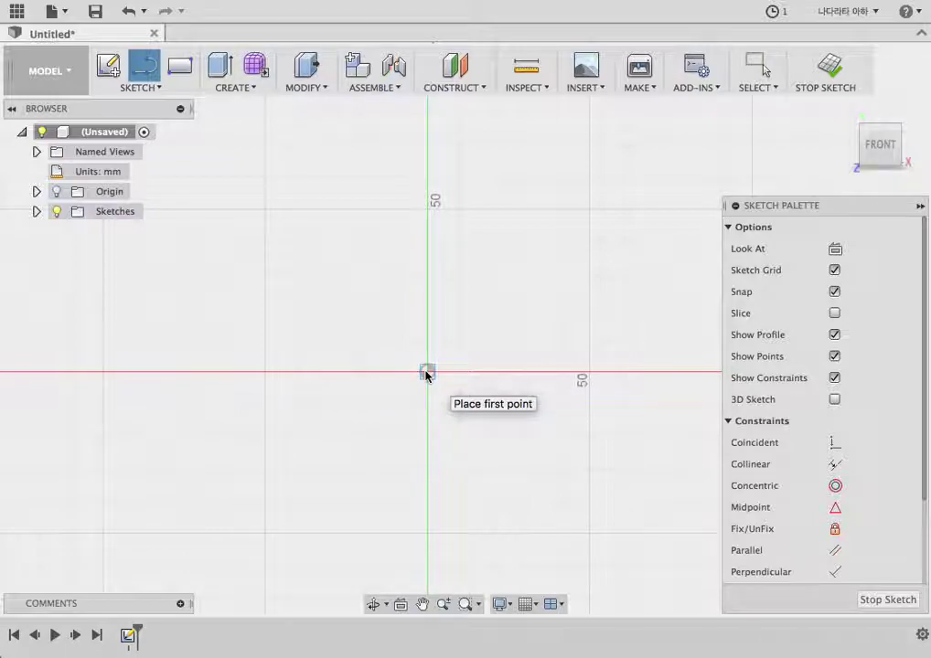
Step: Draw a 25 mm horizontal line leftward from the origin along the red axis
{"action": "mouse_move", "coordinate": [426, 374]}
{"action": "left_mouse_down"}
{"action": "mouse_move", "coordinate": [334, 383]}
{"action": "mouse_move", "coordinate": [331, 373]}
{"action": "left_mouse_up"}
{"action": "type", "text": "25"}
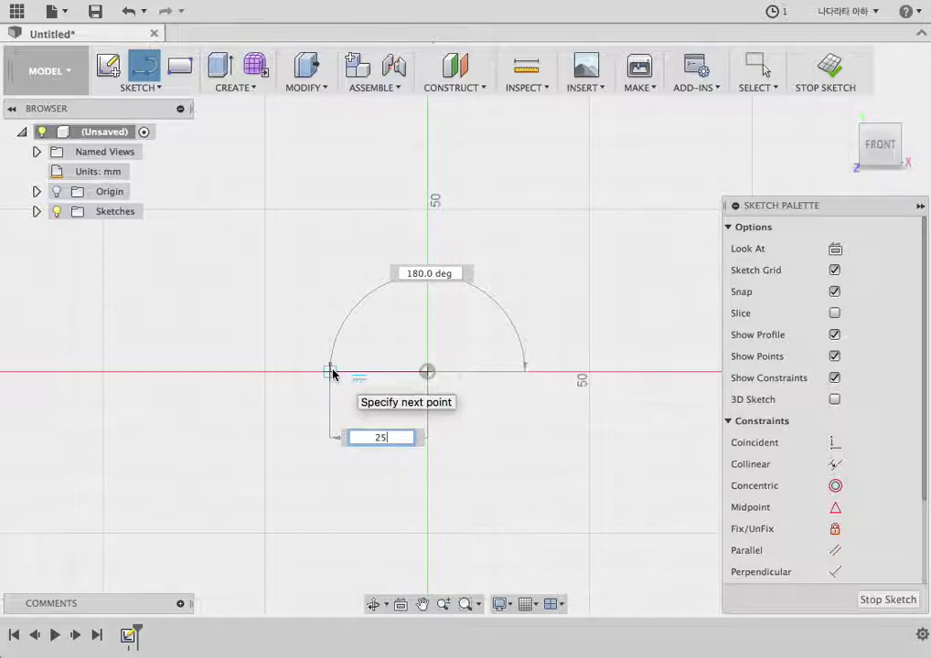
{"action": "key", "text": "Return"}
{"action": "key", "text": "Escape"}
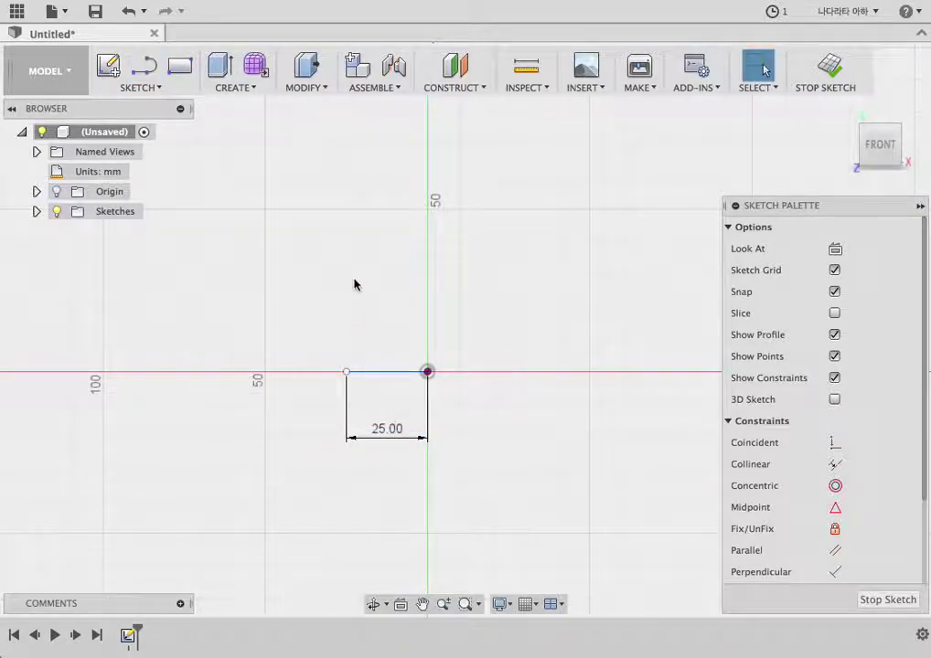
{"action": "right_click", "coordinate": [492, 302]}
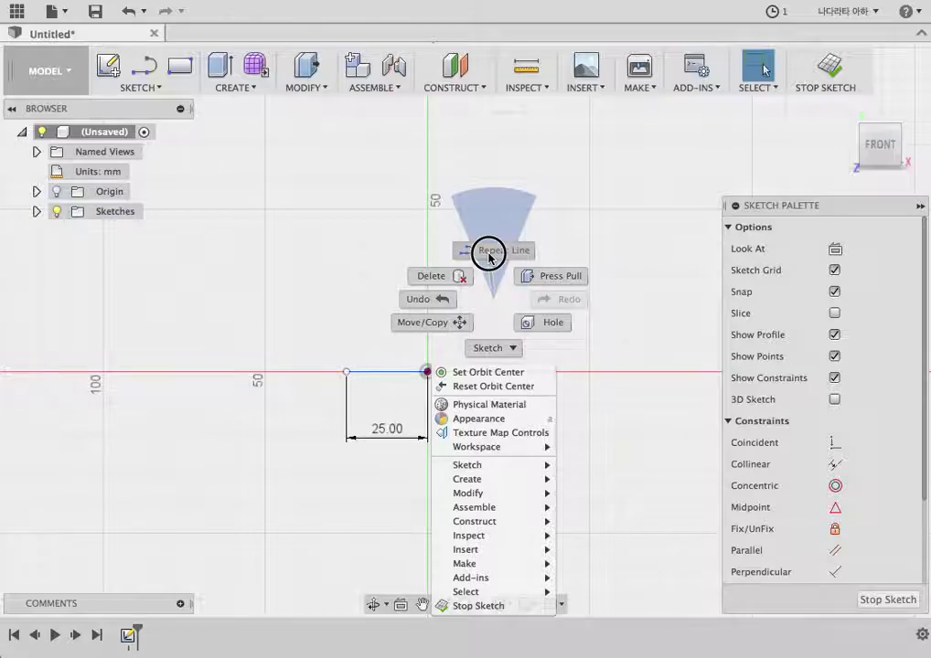
{"action": "left_click", "coordinate": [489, 254]}
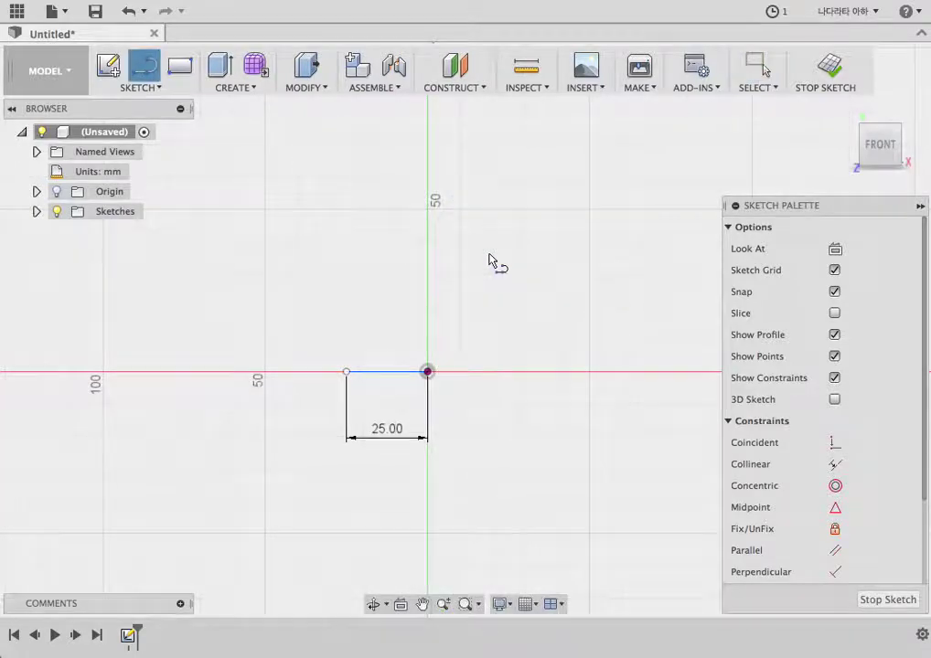
Step: Draw a vertical side up from the origin and a 35.50 mm top line
{"action": "left_click", "coordinate": [427, 372]}
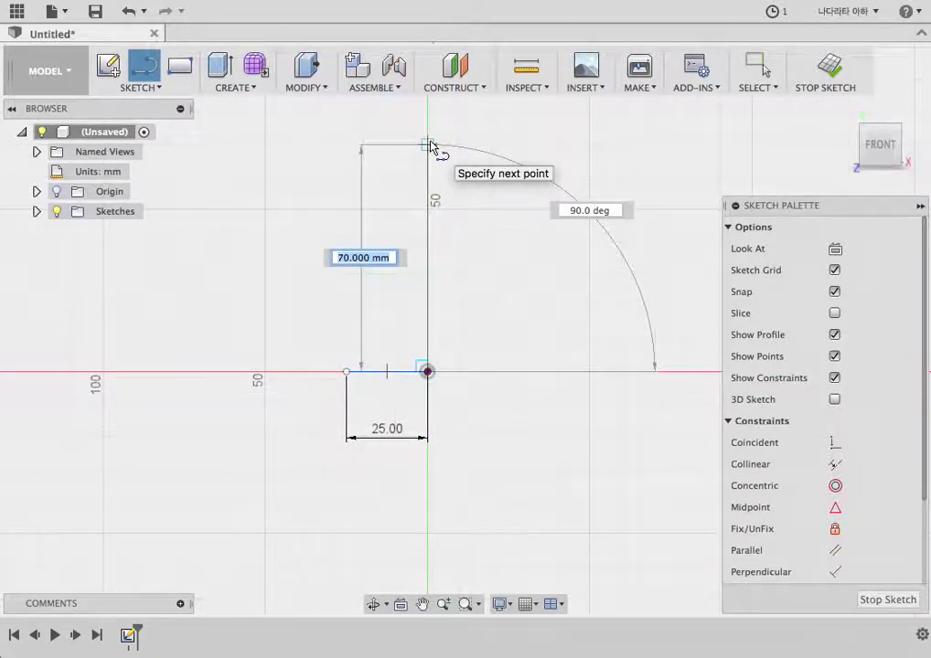
{"action": "left_click", "coordinate": [428, 145]}
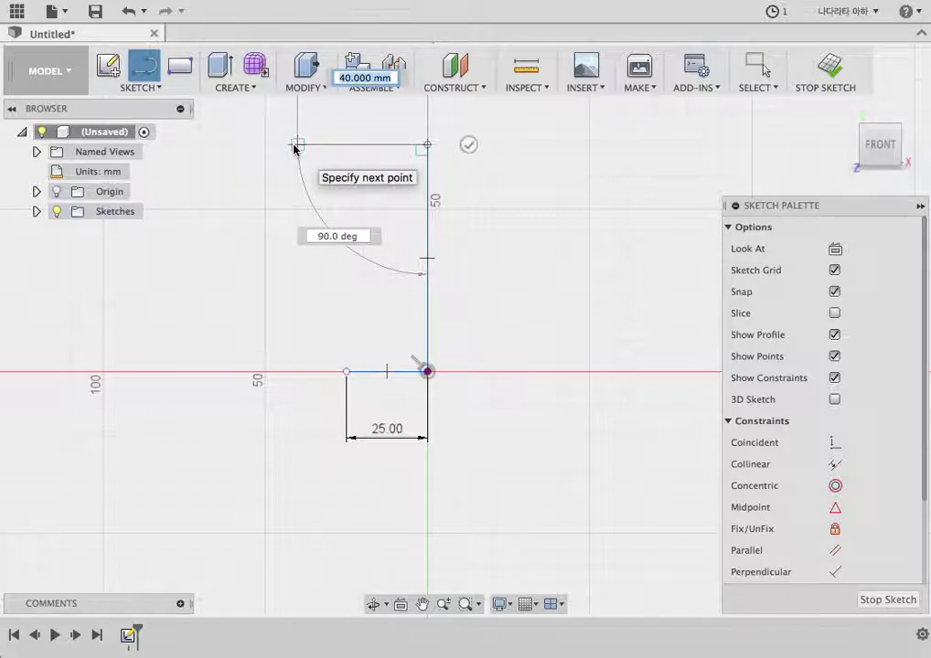
{"action": "type", "text": "71/2"}
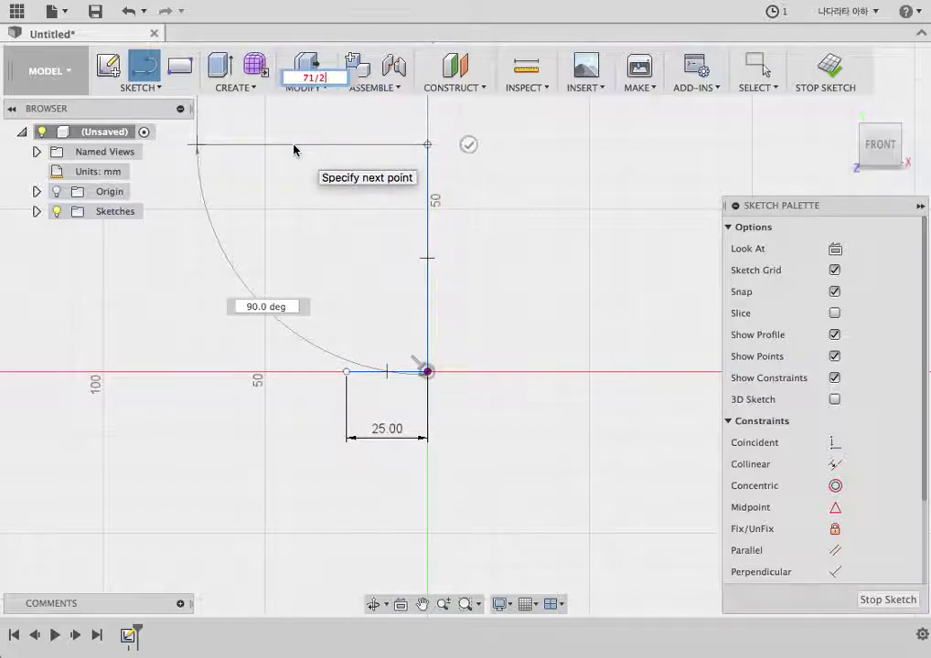
{"action": "key", "text": "Return"}
{"action": "key", "text": "Escape"}
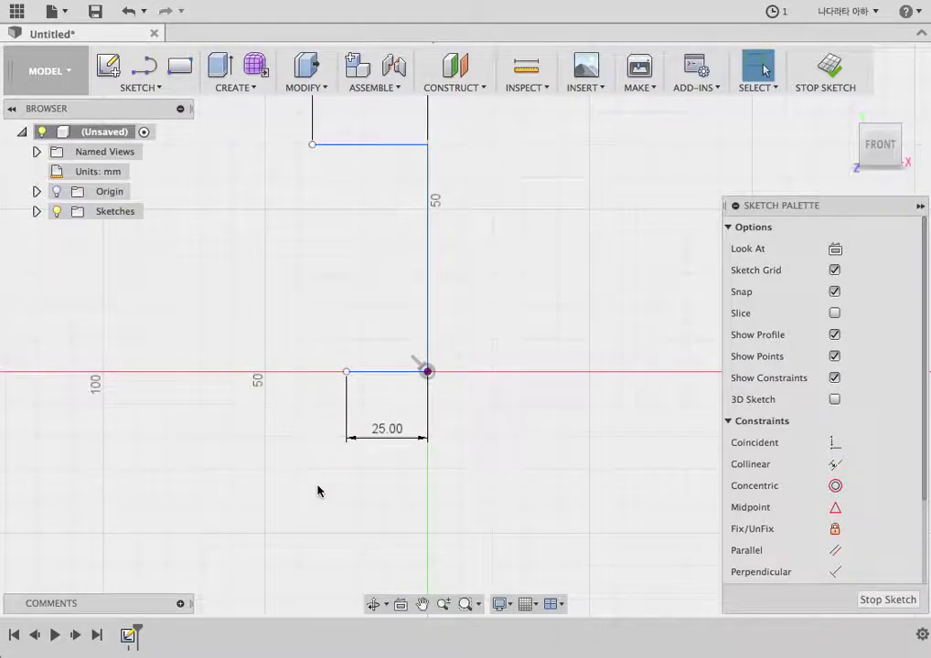
Step: Close the trapezoid with a slanted line from the top-left corner to the base's end
{"action": "scroll", "coordinate": [312, 492], "scroll_direction": "down", "scroll_amount": 2}
{"action": "middle_click_drag", "start_coordinate": [570, 383], "coordinate": [633, 407]}
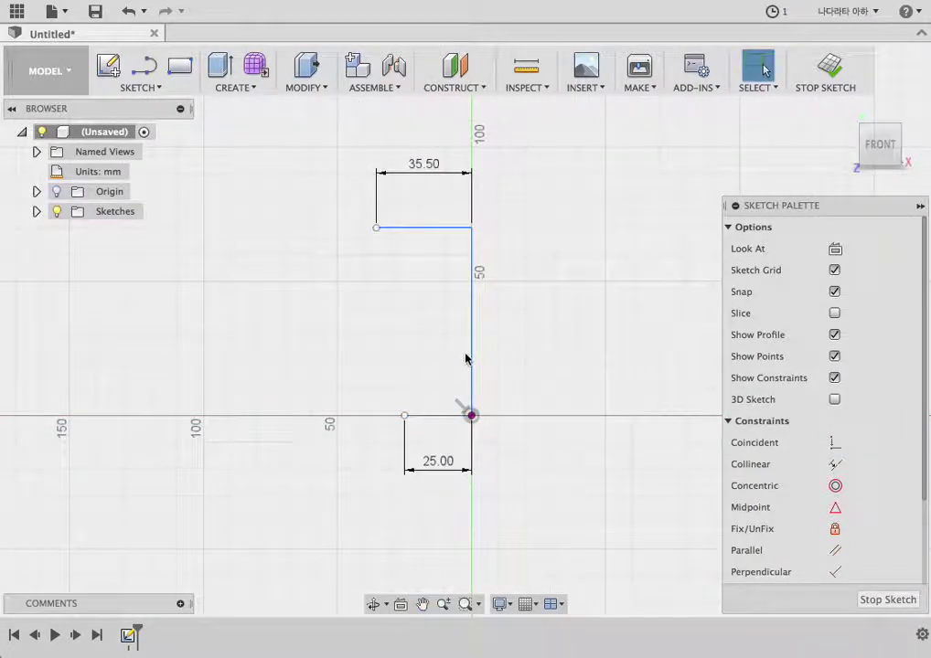
{"action": "scroll", "coordinate": [428, 386], "scroll_direction": "up", "scroll_amount": 2}
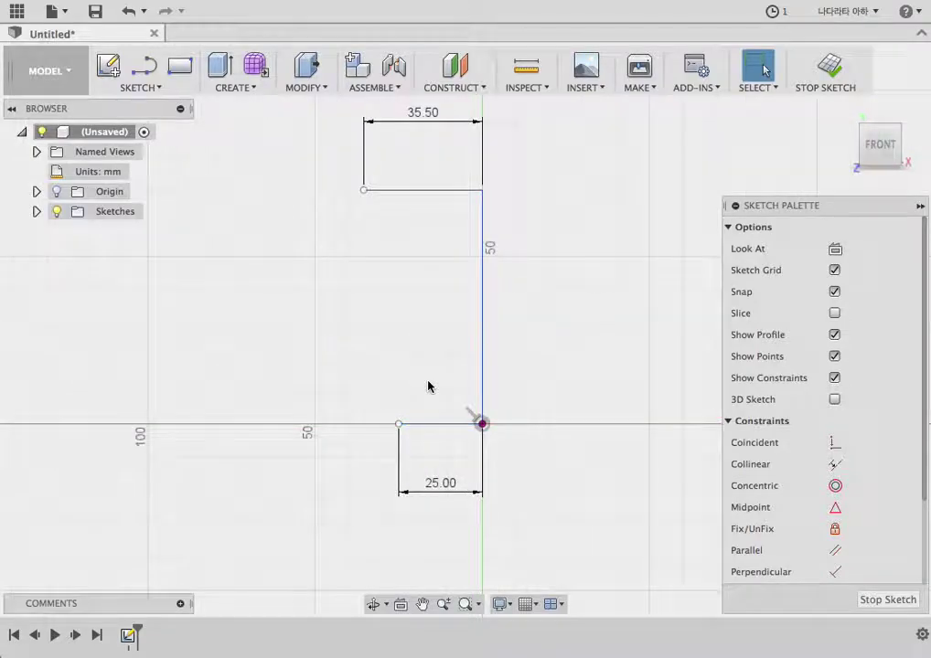
{"action": "right_click", "coordinate": [428, 386]}
{"action": "left_click", "coordinate": [428, 333]}
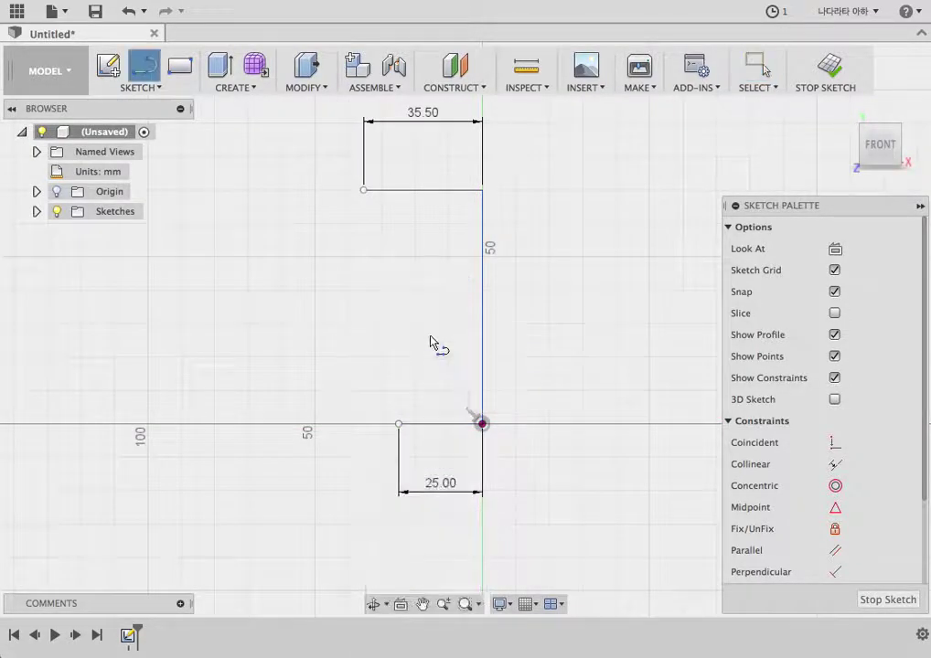
{"action": "left_click", "coordinate": [364, 191]}
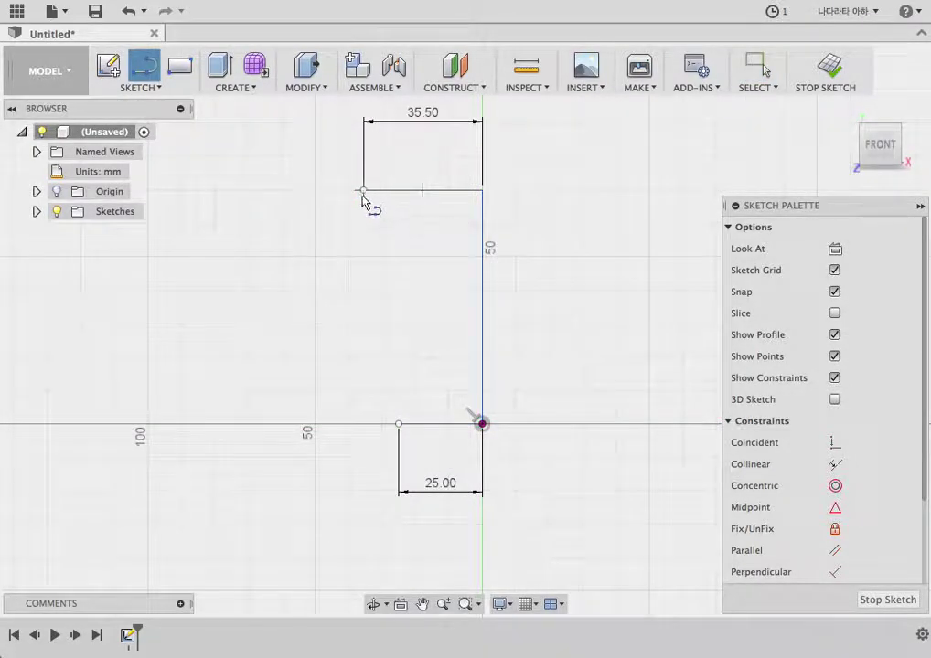
{"action": "left_click", "coordinate": [399, 423]}
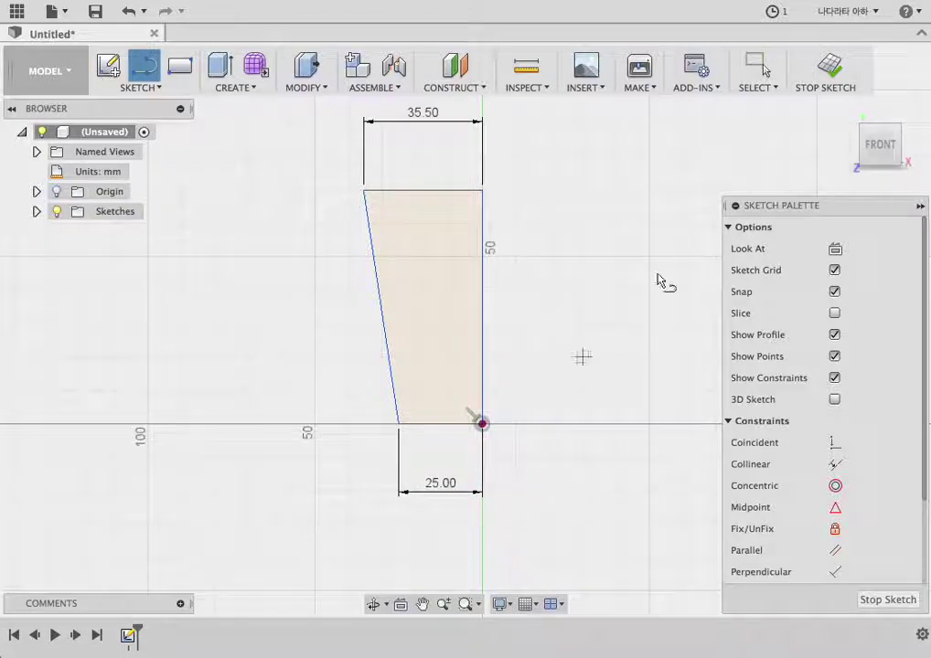
Step: Finish the sketch and show the trapezoid profile in the home isometric view
{"action": "left_click", "coordinate": [830, 68]}
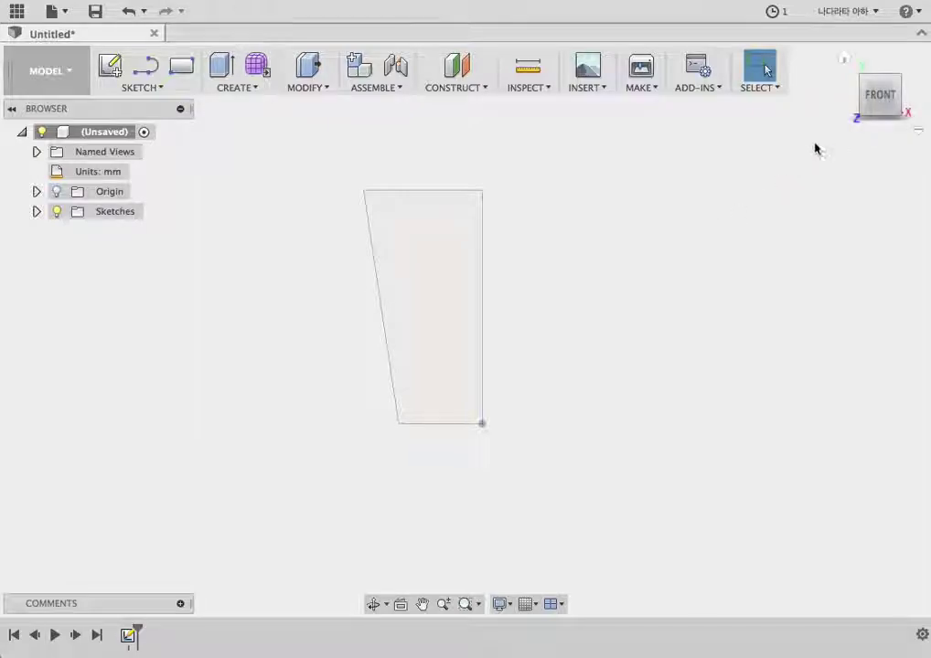
{"action": "mouse_move", "coordinate": [880, 145]}
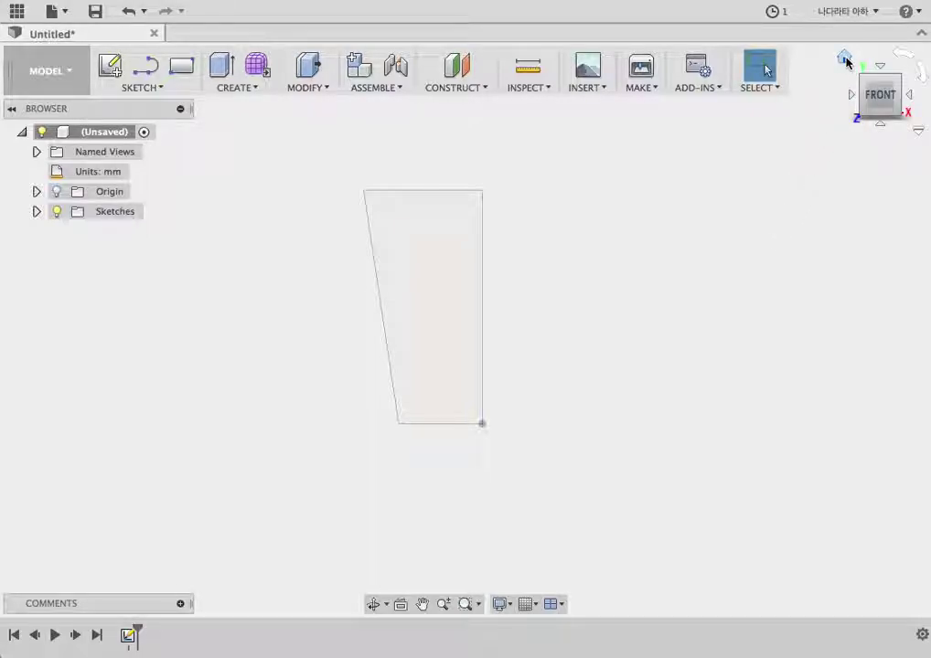
{"action": "left_click", "coordinate": [845, 58]}
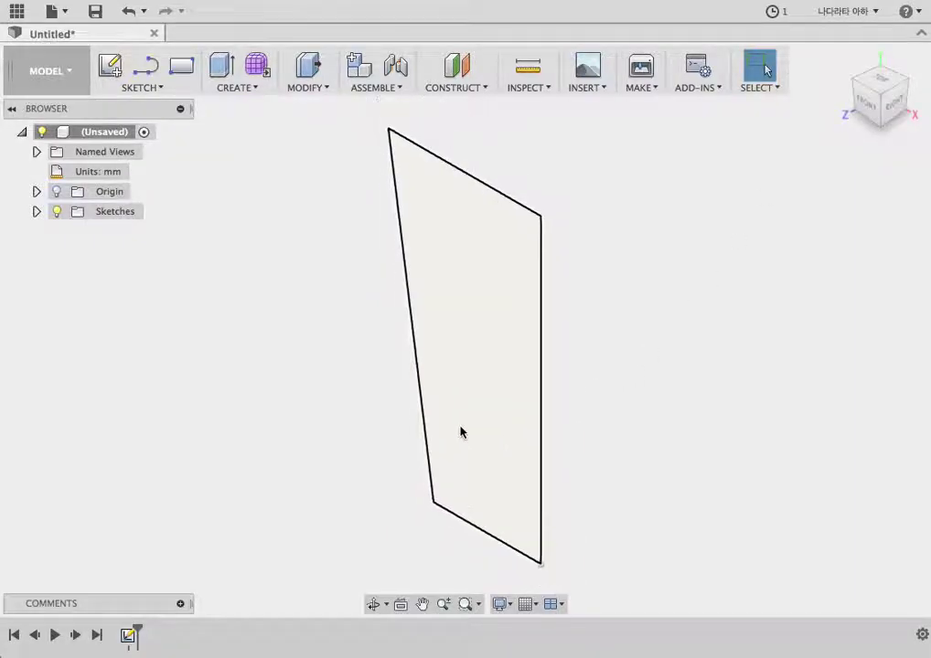
{"action": "middle_click_drag", "start_coordinate": [477, 419], "coordinate": [492, 380]}
{"action": "key", "text": "Escape"}
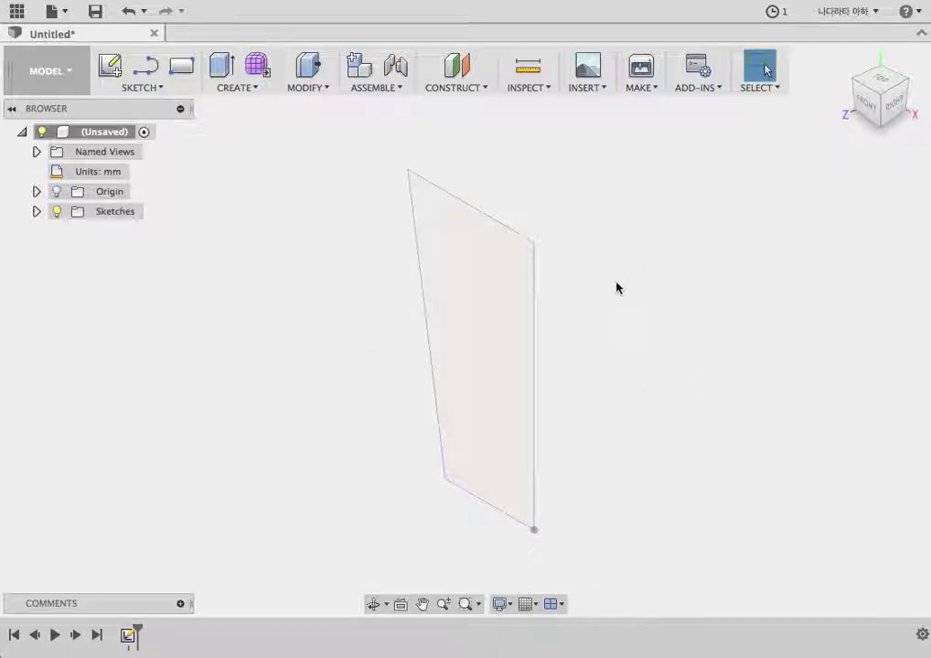
Step: Start a Revolve using the 2117.50 mm² trapezoid as its profile
{"action": "left_click", "coordinate": [234, 87]}
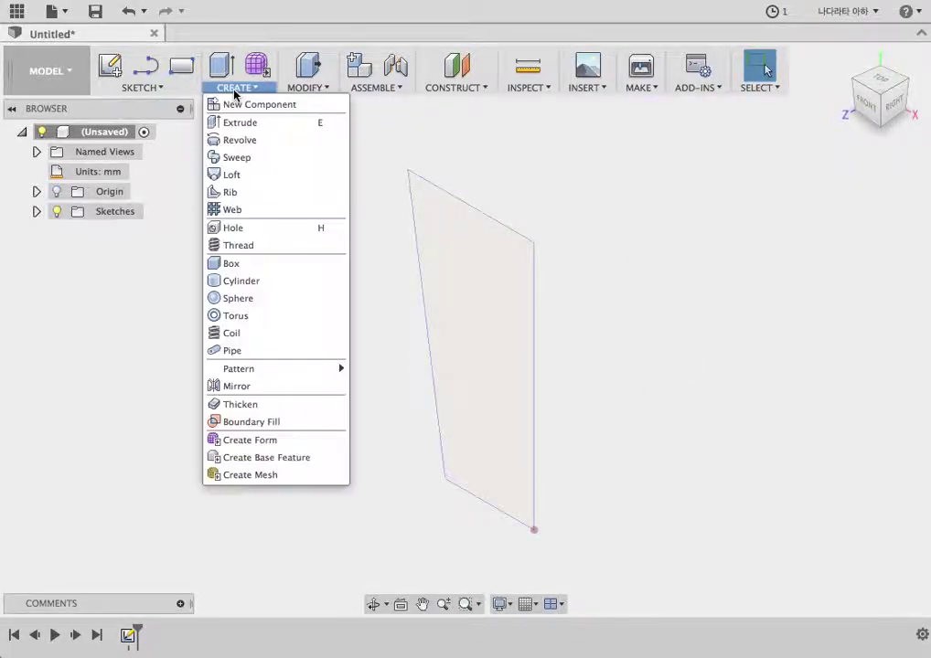
{"action": "left_click", "coordinate": [241, 142]}
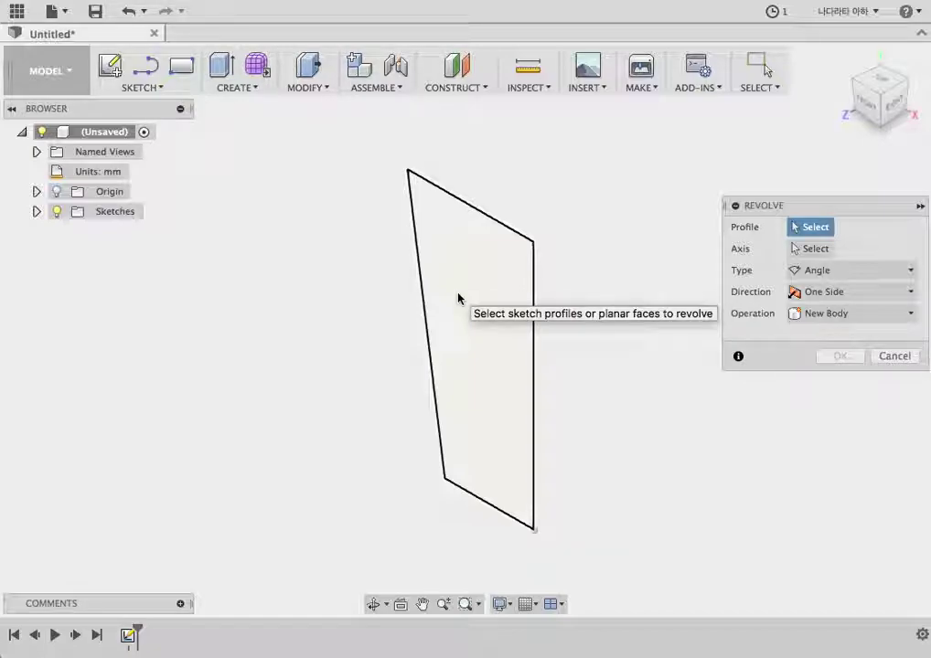
{"action": "left_click", "coordinate": [473, 328]}
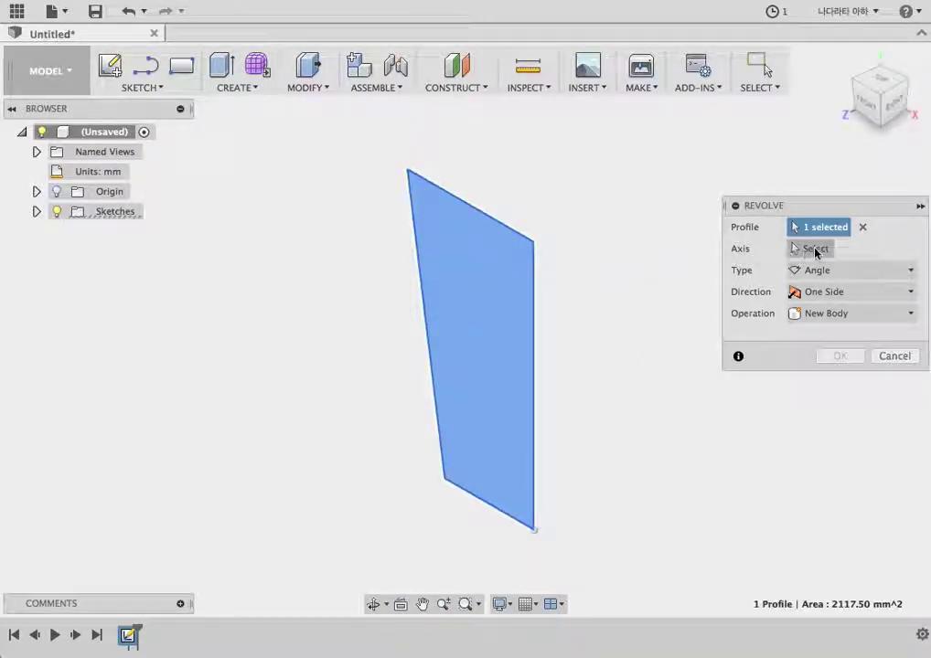
{"action": "left_click", "coordinate": [814, 249]}
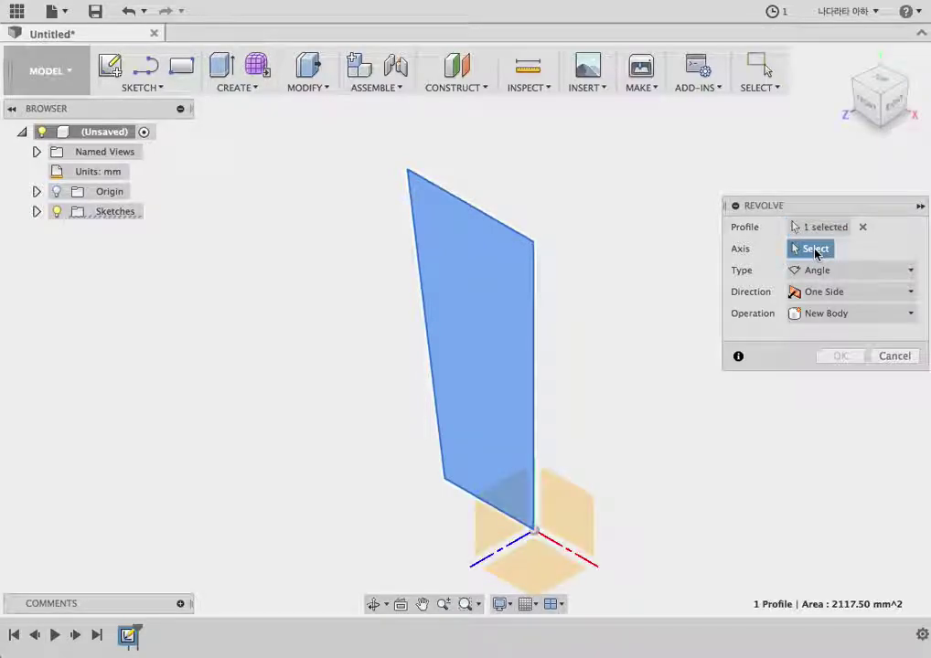
Step: Use the profile's right edge as the revolve axis and check the preview from the front
{"action": "left_click", "coordinate": [535, 317]}
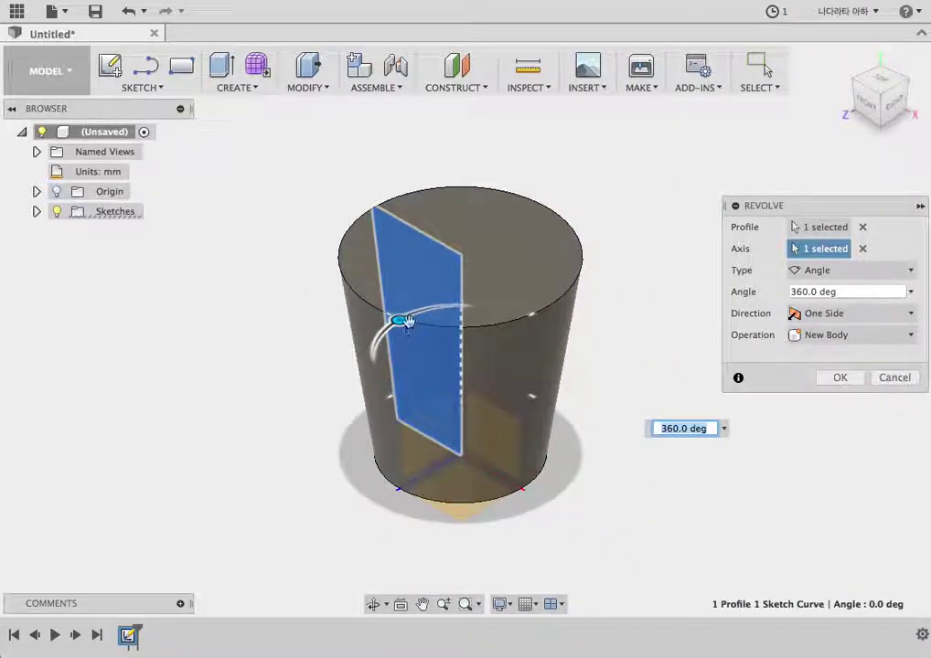
{"action": "mouse_move", "coordinate": [399, 321]}
{"action": "left_mouse_down"}
{"action": "mouse_move", "coordinate": [385, 357]}
{"action": "mouse_move", "coordinate": [495, 405]}
{"action": "mouse_move", "coordinate": [510, 308]}
{"action": "mouse_move", "coordinate": [425, 302]}
{"action": "mouse_move", "coordinate": [391, 312]}
{"action": "mouse_move", "coordinate": [395, 319]}
{"action": "left_mouse_up"}
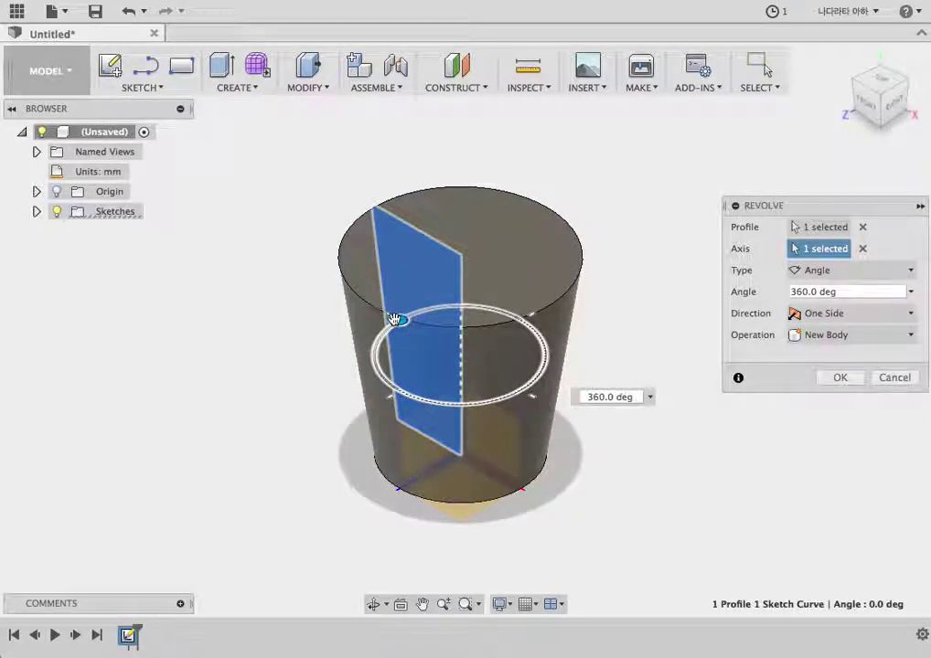
{"action": "left_click", "coordinate": [862, 249]}
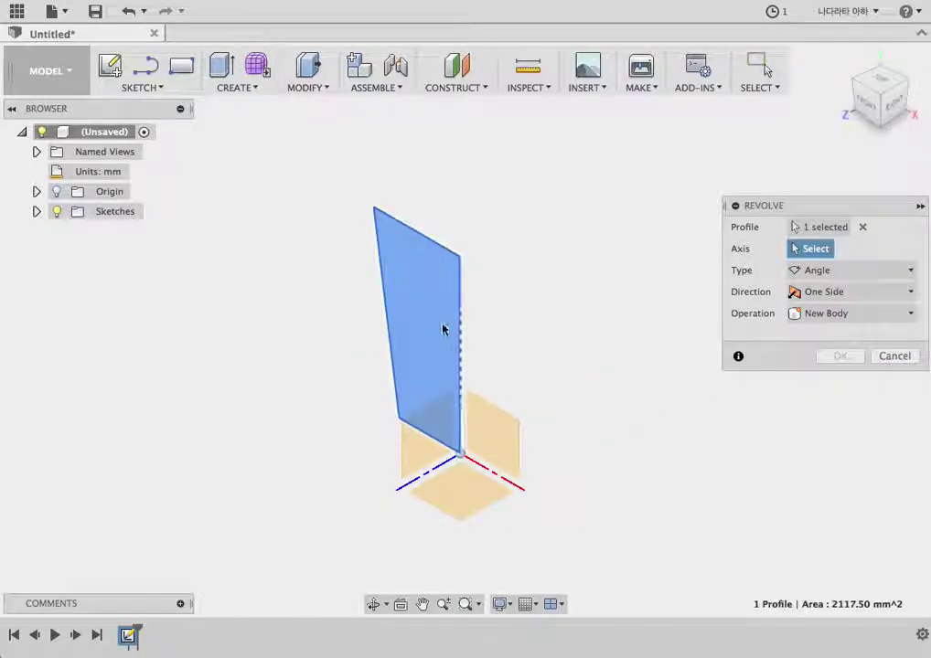
{"action": "left_click", "coordinate": [384, 310]}
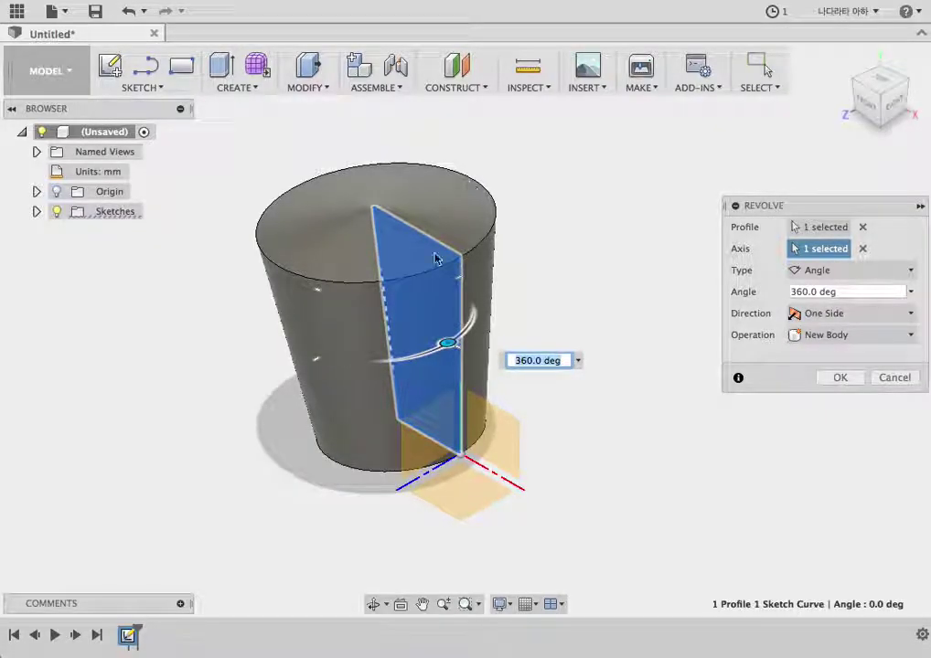
{"action": "mouse_move", "coordinate": [621, 412]}
{"action": "middle_mouse_down", "text": "shift"}
{"action": "mouse_move", "coordinate": [670, 352]}
{"action": "mouse_move", "coordinate": [619, 338]}
{"action": "mouse_move", "coordinate": [581, 383]}
{"action": "mouse_move", "coordinate": [650, 374]}
{"action": "mouse_move", "coordinate": [677, 330]}
{"action": "middle_mouse_up", "text": "shift"}
{"action": "left_click", "coordinate": [852, 133]}
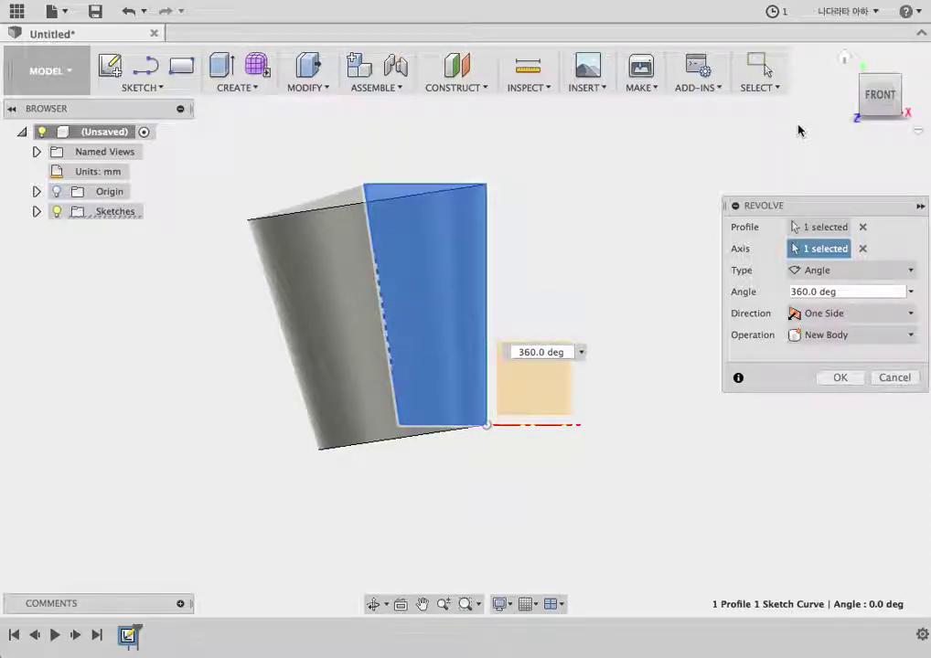
Step: Try the profile's top edge as the revolve axis and inspect the disc preview
{"action": "left_click", "coordinate": [862, 251]}
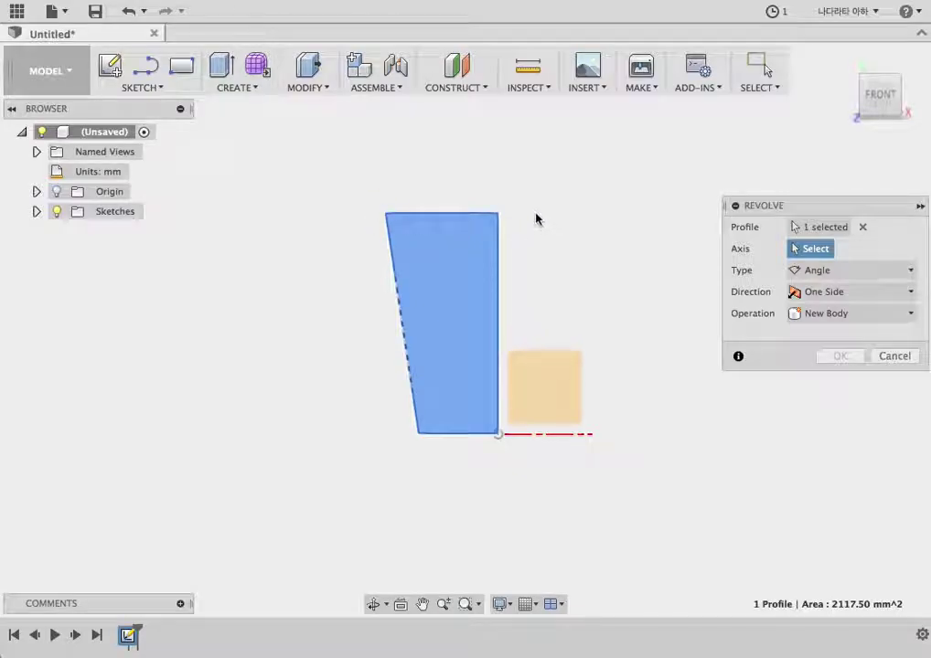
{"action": "left_click", "coordinate": [446, 217]}
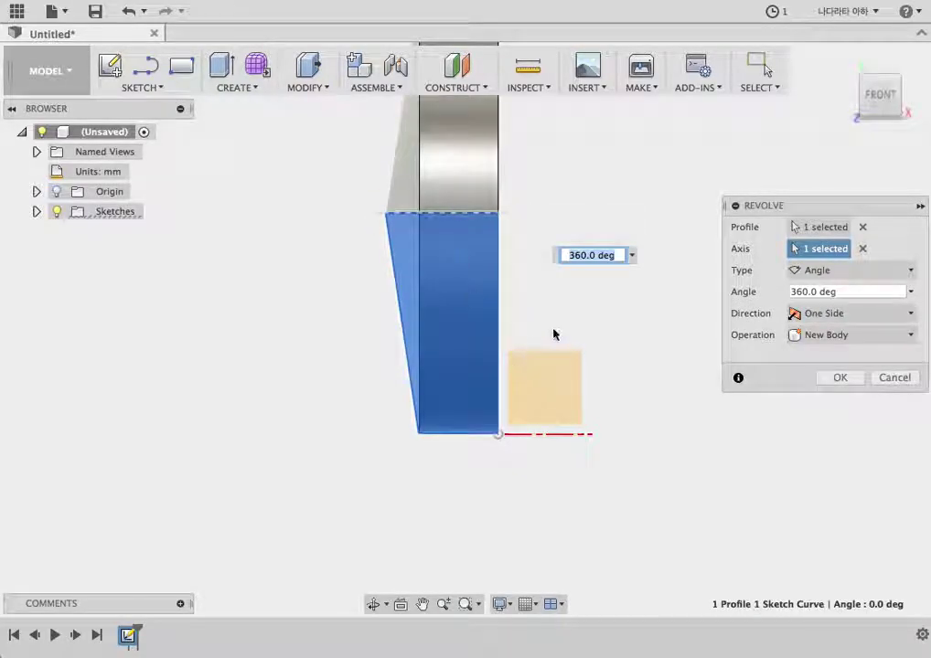
{"action": "mouse_move", "coordinate": [553, 332]}
{"action": "middle_mouse_down", "text": "shift"}
{"action": "mouse_move", "coordinate": [663, 291]}
{"action": "mouse_move", "coordinate": [702, 166]}
{"action": "mouse_move", "coordinate": [648, 255]}
{"action": "mouse_move", "coordinate": [713, 265]}
{"action": "middle_mouse_up", "text": "shift"}
{"action": "left_click", "coordinate": [861, 249]}
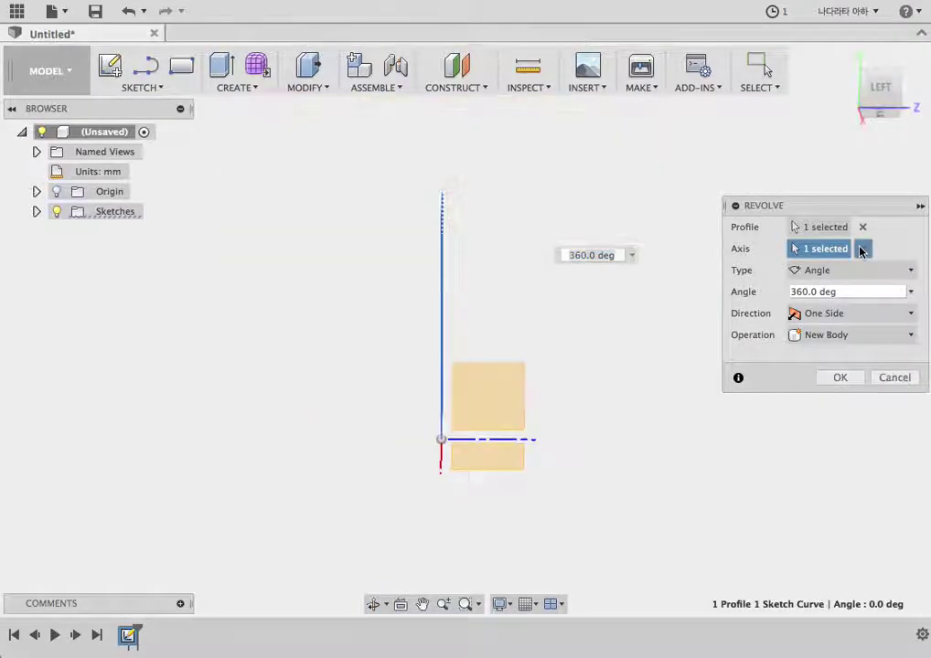
Step: Try the bottom edge as axis, then settle on the right vertical edge for a 360° revolve
{"action": "left_click", "coordinate": [847, 62]}
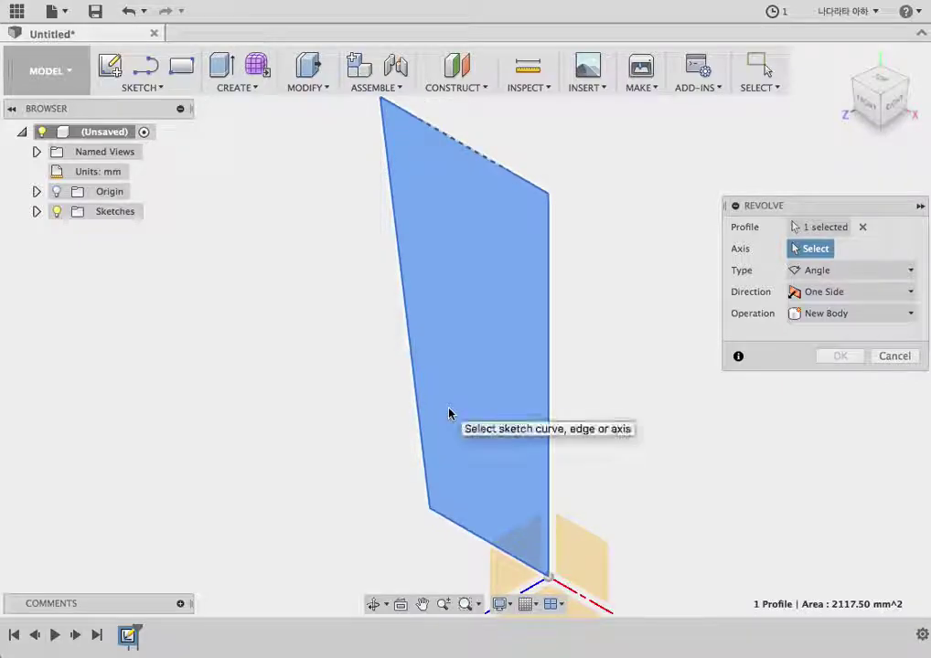
{"action": "scroll", "coordinate": [448, 414], "scroll_direction": "down", "scroll_amount": 3}
{"action": "scroll", "coordinate": [448, 413], "scroll_direction": "down", "scroll_amount": 1}
{"action": "left_click", "coordinate": [462, 484]}
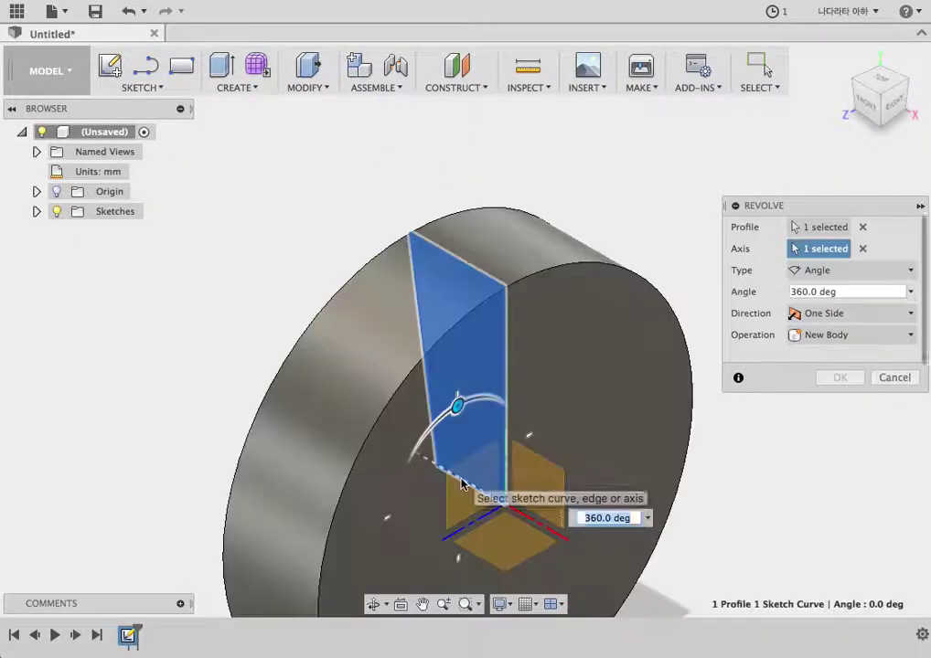
{"action": "middle_click_drag", "start_coordinate": [422, 297], "coordinate": [523, 225], "text": "shift"}
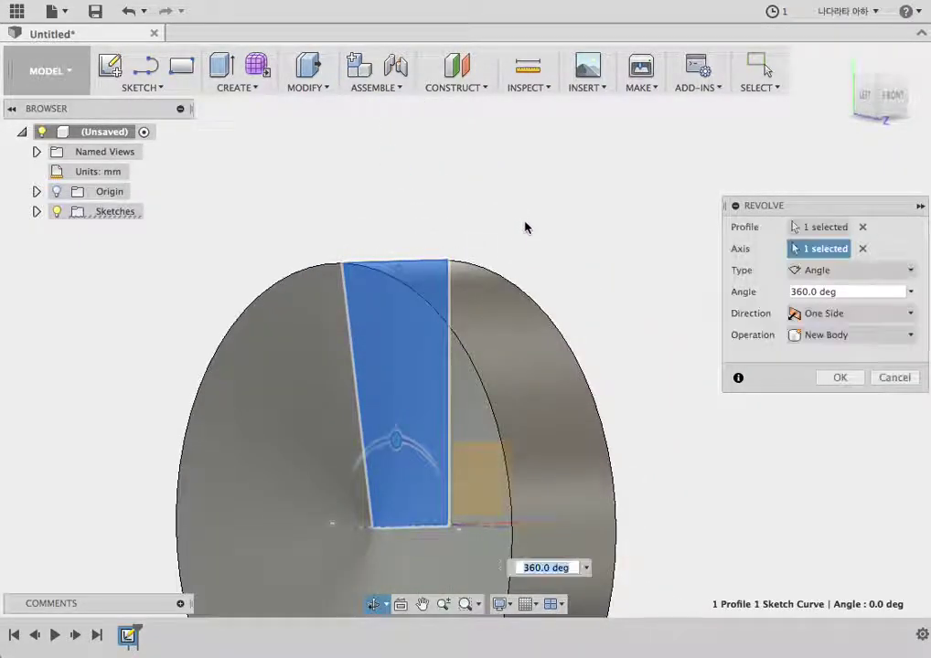
{"action": "mouse_move", "coordinate": [383, 352]}
{"action": "middle_mouse_down", "text": "shift"}
{"action": "mouse_move", "coordinate": [287, 267]}
{"action": "mouse_move", "coordinate": [321, 207]}
{"action": "mouse_move", "coordinate": [312, 241]}
{"action": "mouse_move", "coordinate": [318, 201]}
{"action": "middle_mouse_up", "text": "shift"}
{"action": "scroll", "coordinate": [438, 469], "scroll_direction": "down", "scroll_amount": 2}
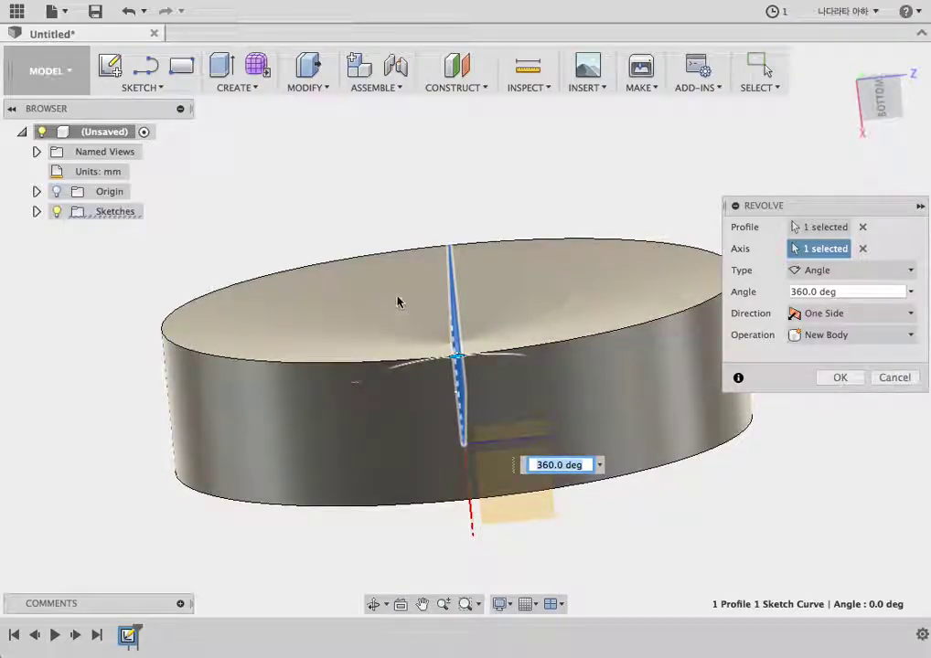
{"action": "left_click", "coordinate": [844, 57]}
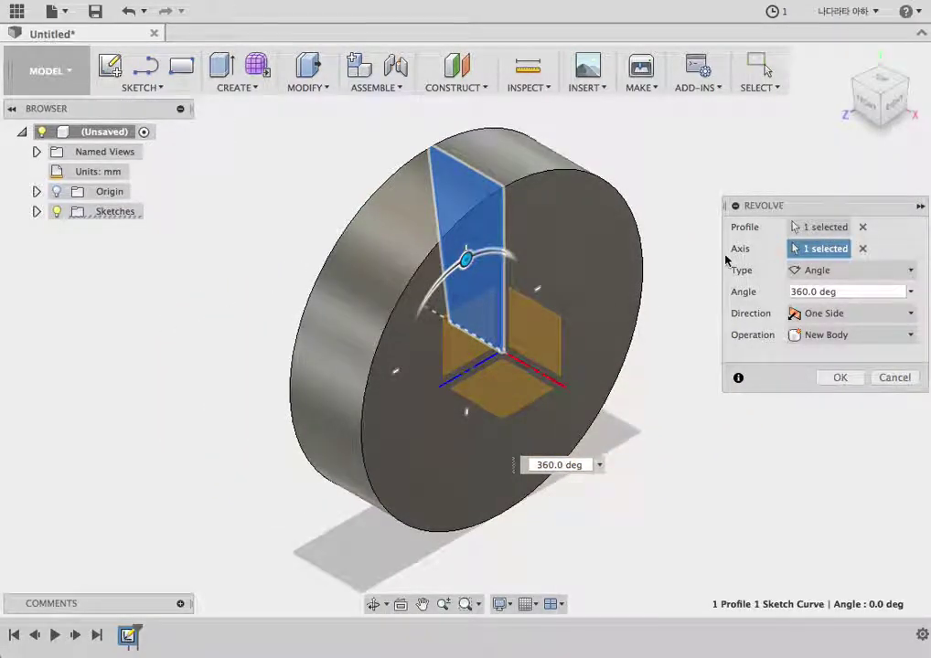
{"action": "left_click", "coordinate": [863, 250]}
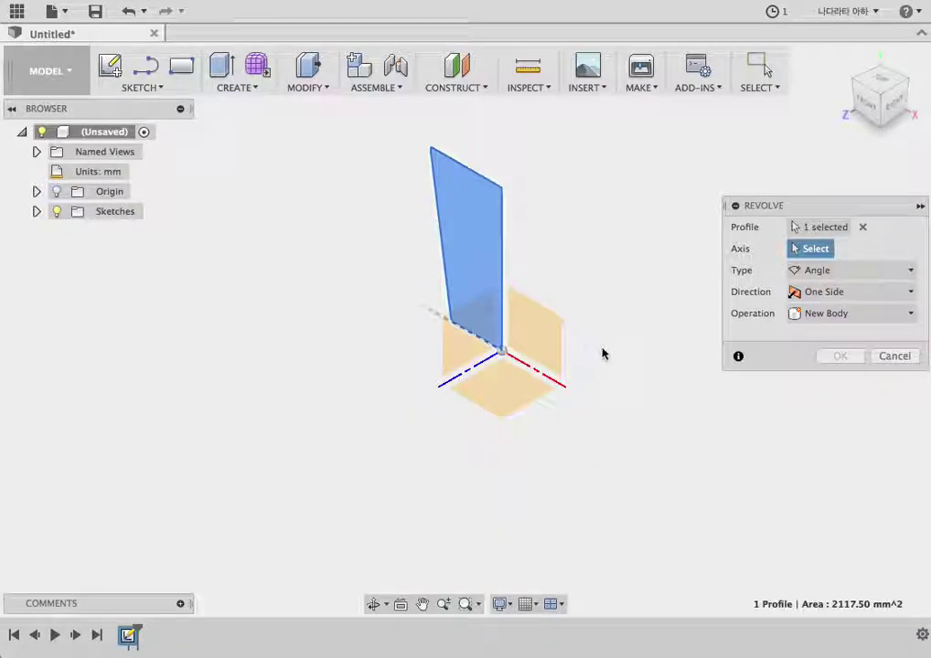
{"action": "left_click", "coordinate": [503, 242]}
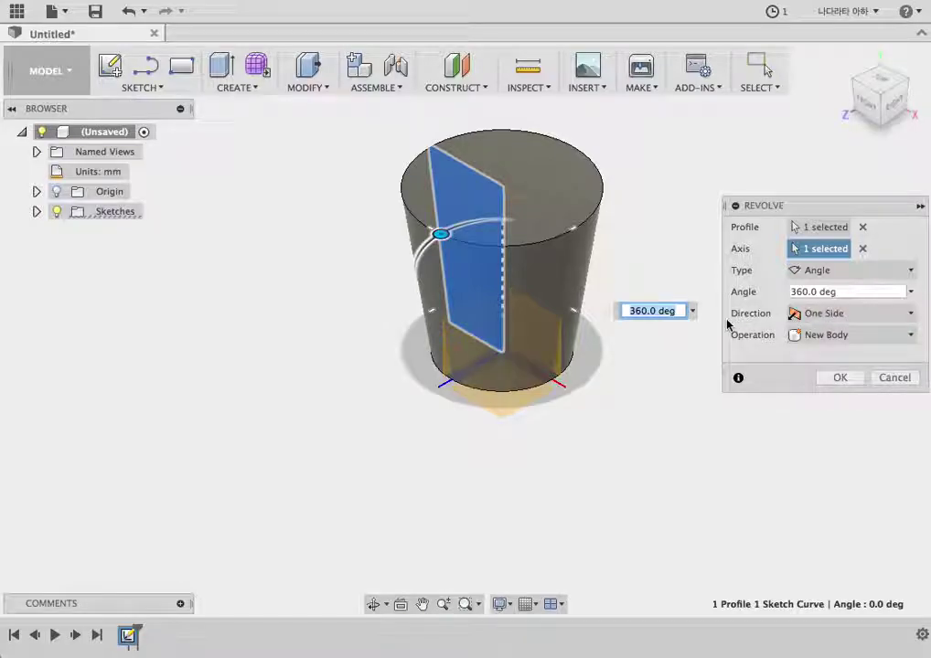
Step: Try a Two Side revolve direction with a partial sweep angle
{"action": "left_click", "coordinate": [842, 318]}
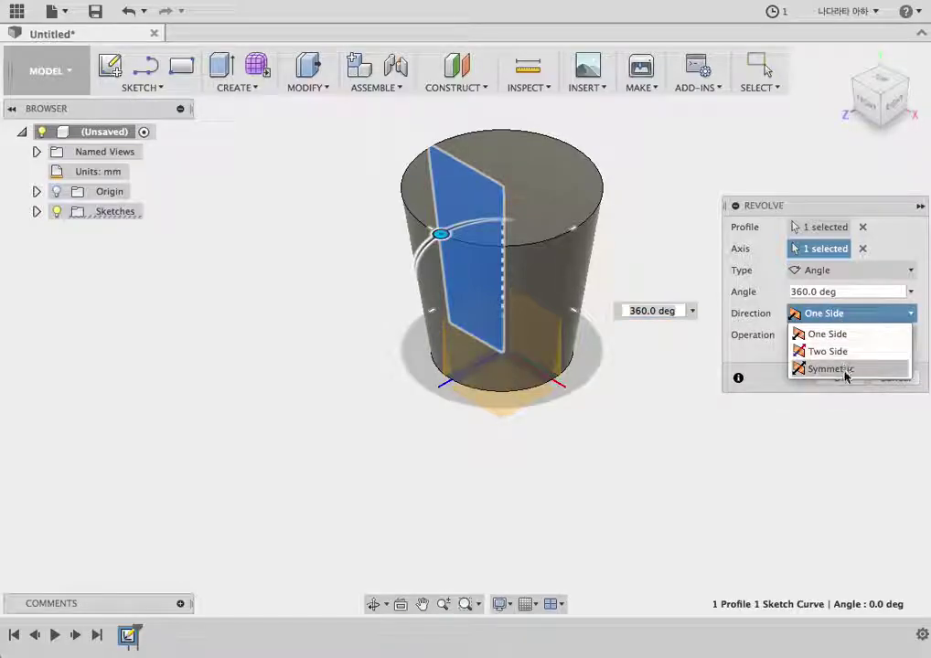
{"action": "left_click", "coordinate": [844, 354]}
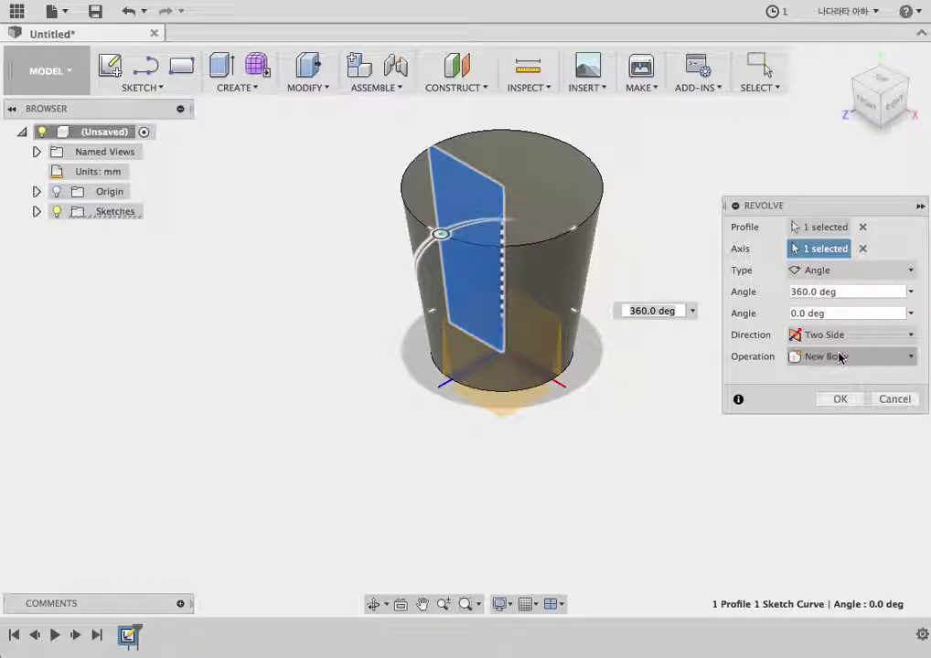
{"action": "mouse_move", "coordinate": [439, 233]}
{"action": "left_mouse_down"}
{"action": "mouse_move", "coordinate": [451, 265]}
{"action": "mouse_move", "coordinate": [438, 238]}
{"action": "mouse_move", "coordinate": [453, 210]}
{"action": "mouse_move", "coordinate": [564, 255]}
{"action": "mouse_move", "coordinate": [487, 301]}
{"action": "mouse_move", "coordinate": [444, 215]}
{"action": "mouse_move", "coordinate": [439, 237]}
{"action": "mouse_move", "coordinate": [536, 277]}
{"action": "mouse_move", "coordinate": [557, 238]}
{"action": "mouse_move", "coordinate": [550, 227]}
{"action": "left_mouse_up"}
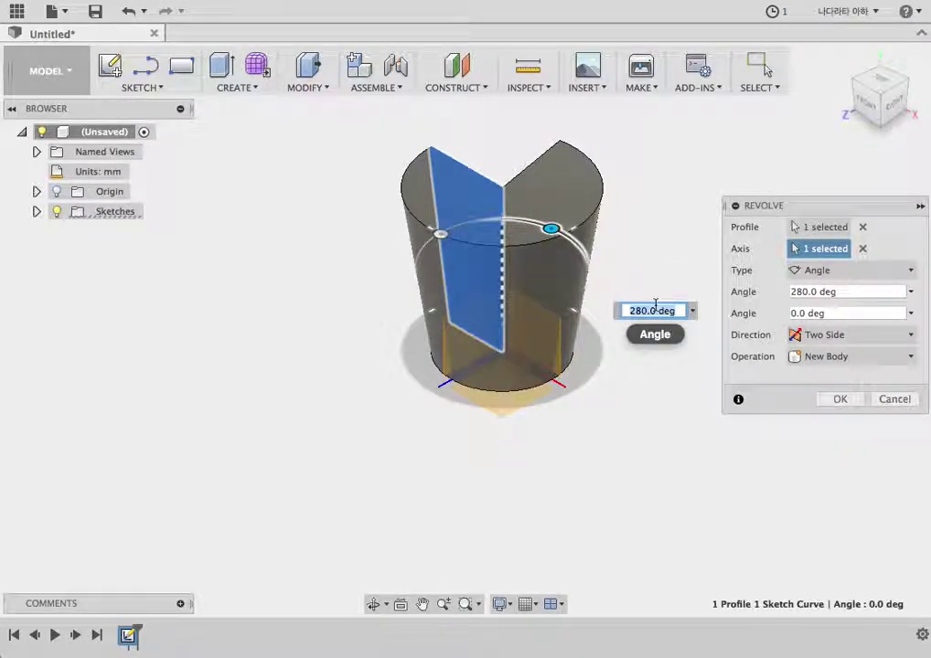
{"action": "type", "text": "60"}
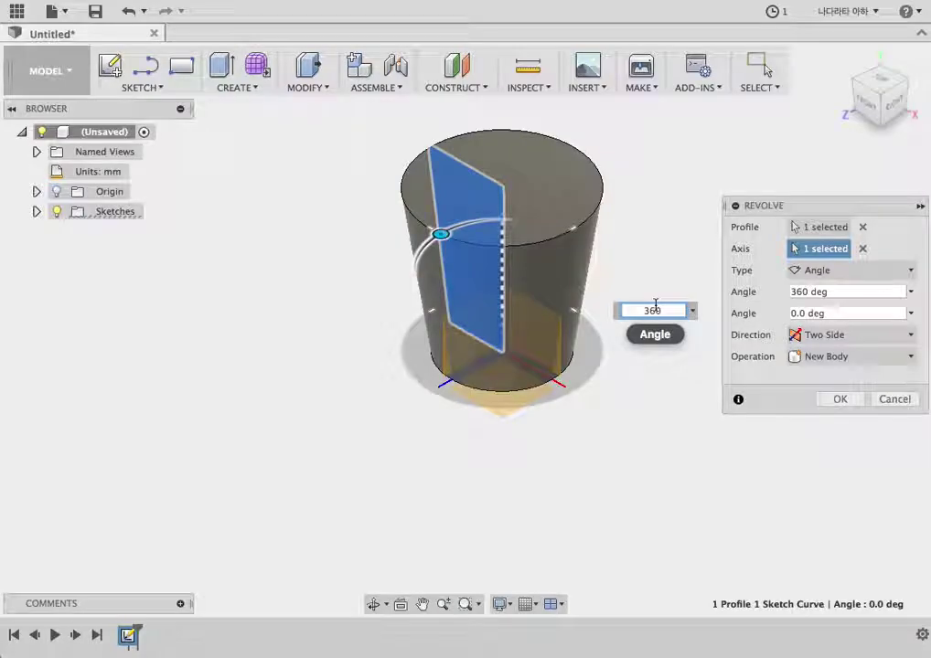
Step: Try Symmetric, then set the revolve direction back to One Side at 360°
{"action": "left_click", "coordinate": [869, 335]}
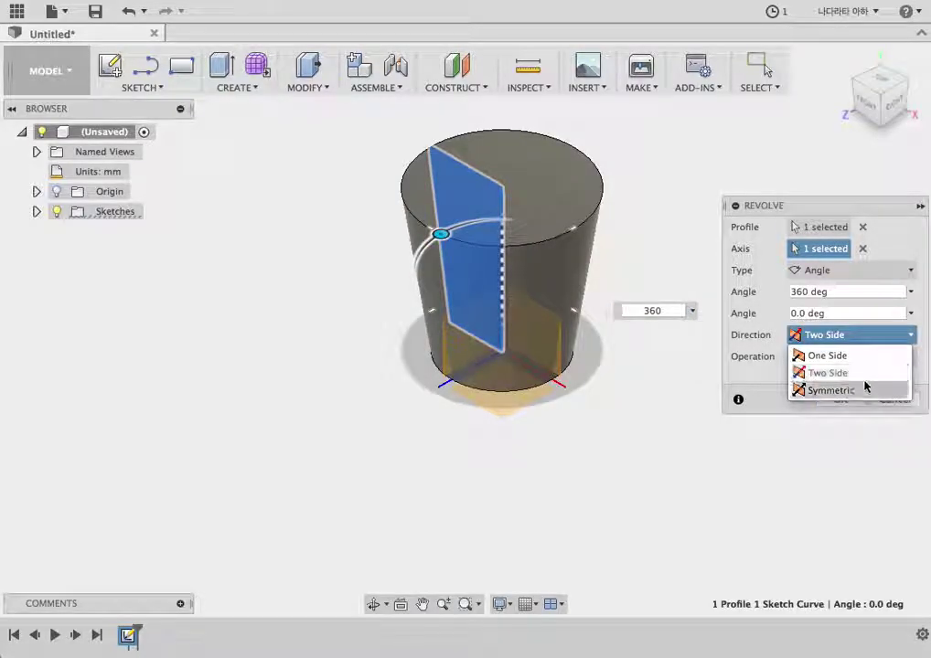
{"action": "left_click", "coordinate": [860, 389]}
{"action": "left_click", "coordinate": [848, 314]}
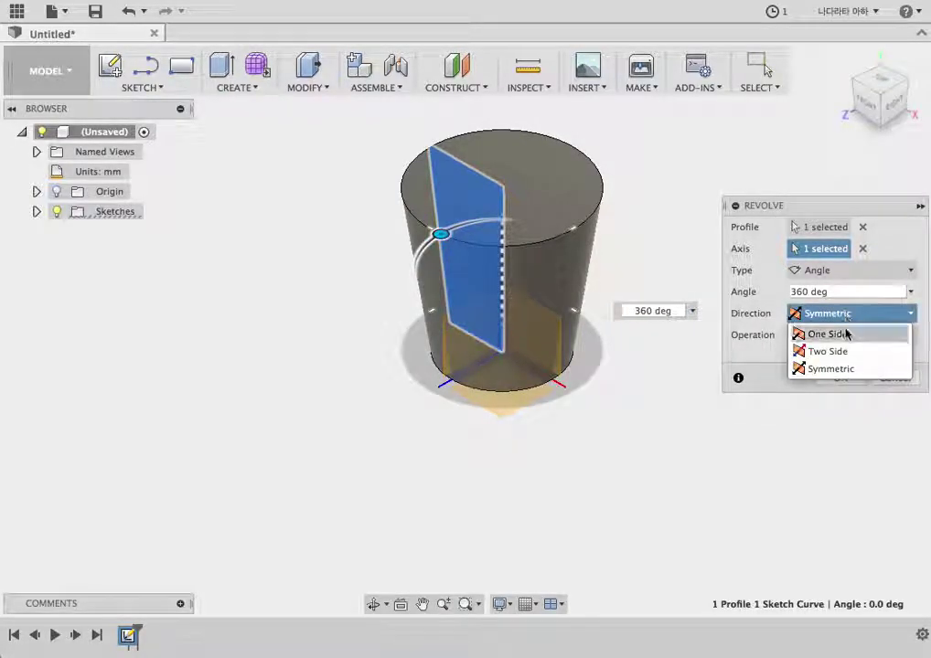
{"action": "left_click", "coordinate": [843, 333]}
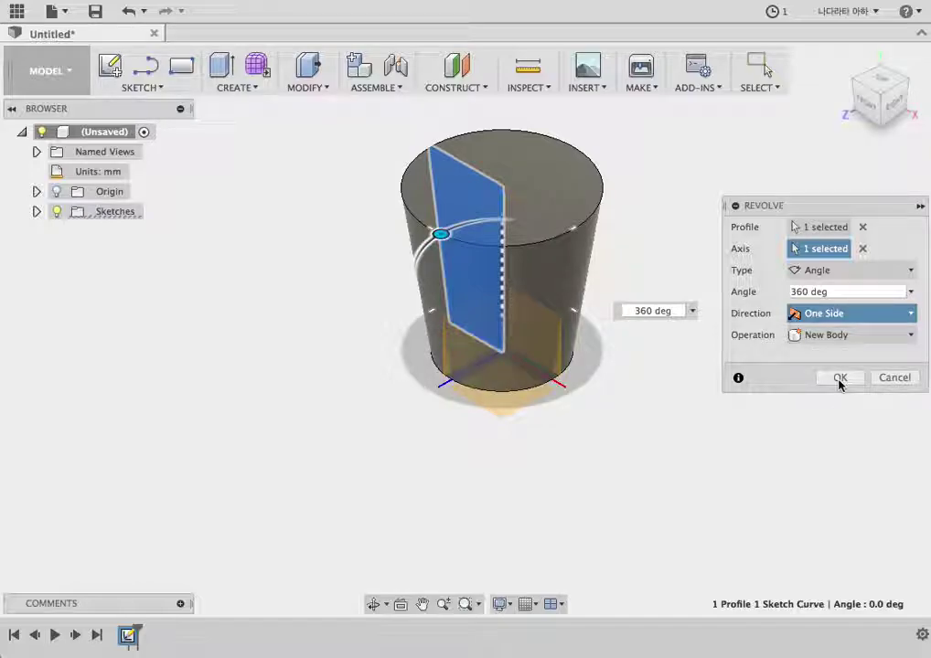
{"action": "mouse_move", "coordinate": [440, 234]}
{"action": "left_mouse_down"}
{"action": "mouse_move", "coordinate": [584, 263]}
{"action": "mouse_move", "coordinate": [521, 195]}
{"action": "mouse_move", "coordinate": [478, 198]}
{"action": "mouse_move", "coordinate": [437, 229]}
{"action": "left_mouse_up"}
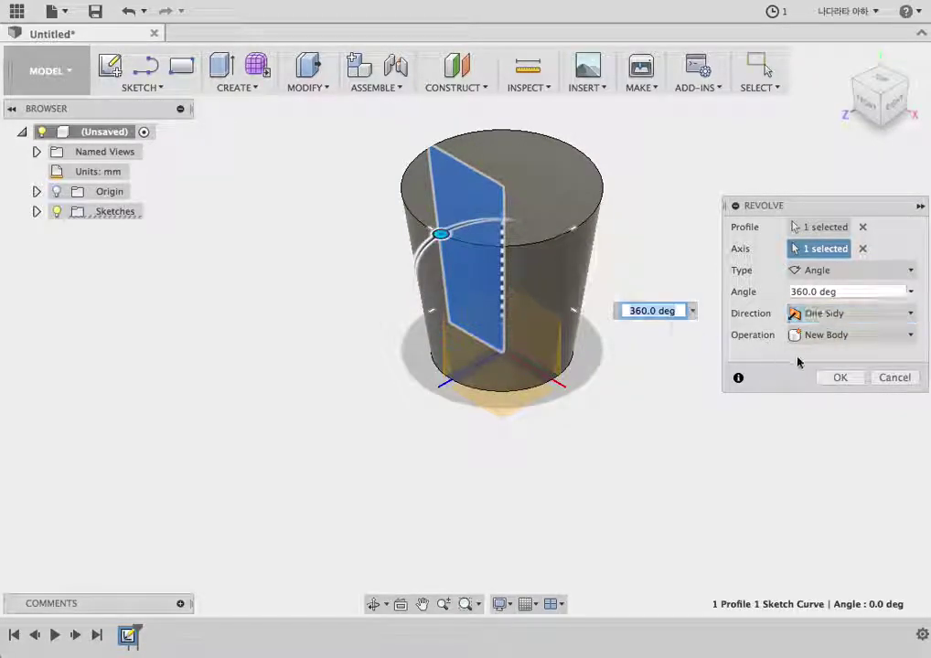
Step: Confirm the revolve, then delete the cup body and its sketch from the timeline
{"action": "left_click", "coordinate": [837, 379]}
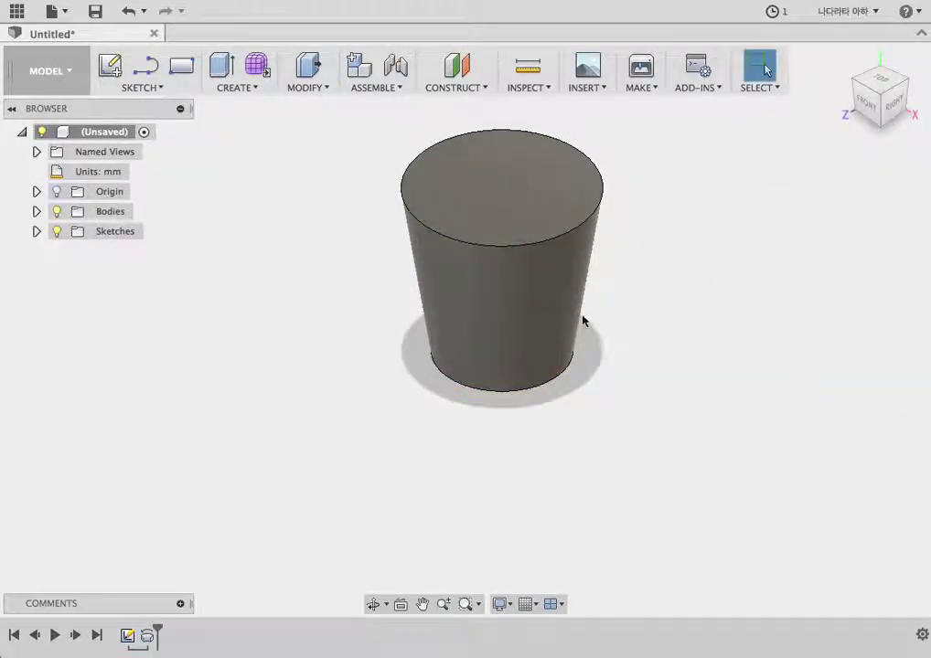
{"action": "scroll", "coordinate": [268, 366], "scroll_direction": "down", "scroll_amount": 2}
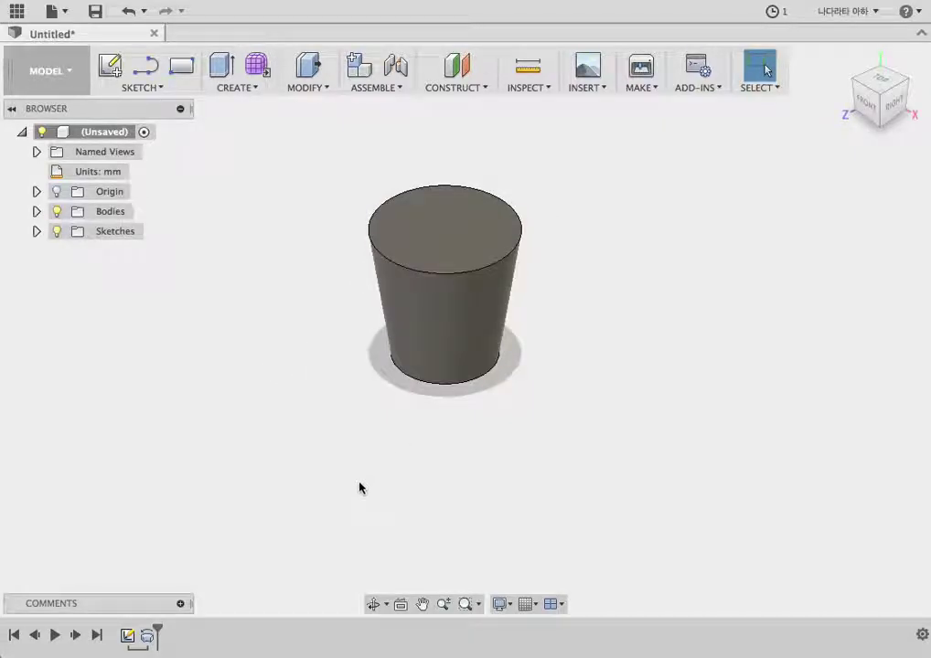
{"action": "left_click_drag", "start_coordinate": [154, 638], "coordinate": [126, 638]}
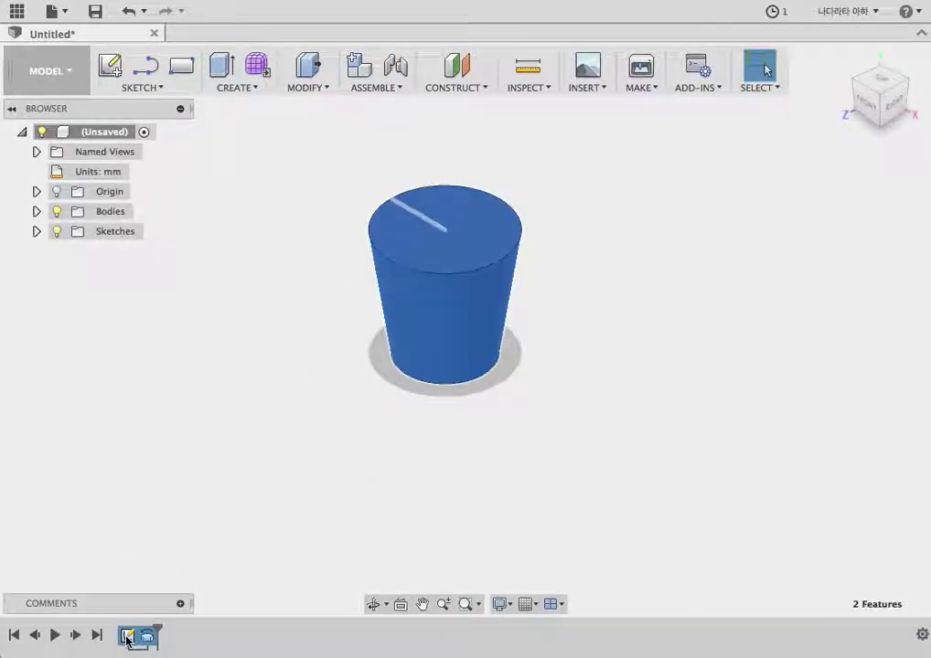
{"action": "right_click", "coordinate": [127, 638]}
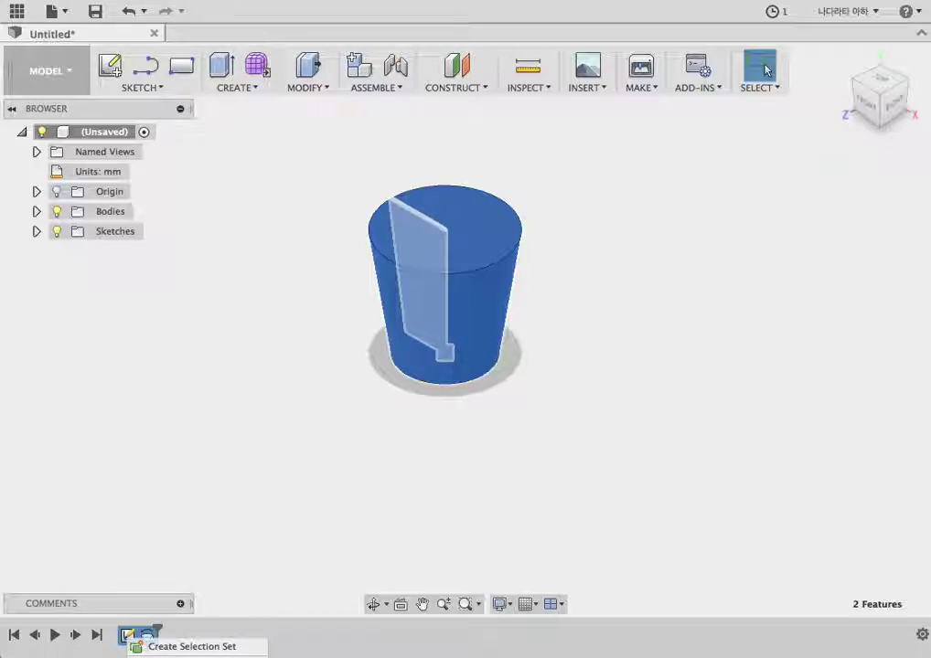
{"action": "key", "text": "Delete"}
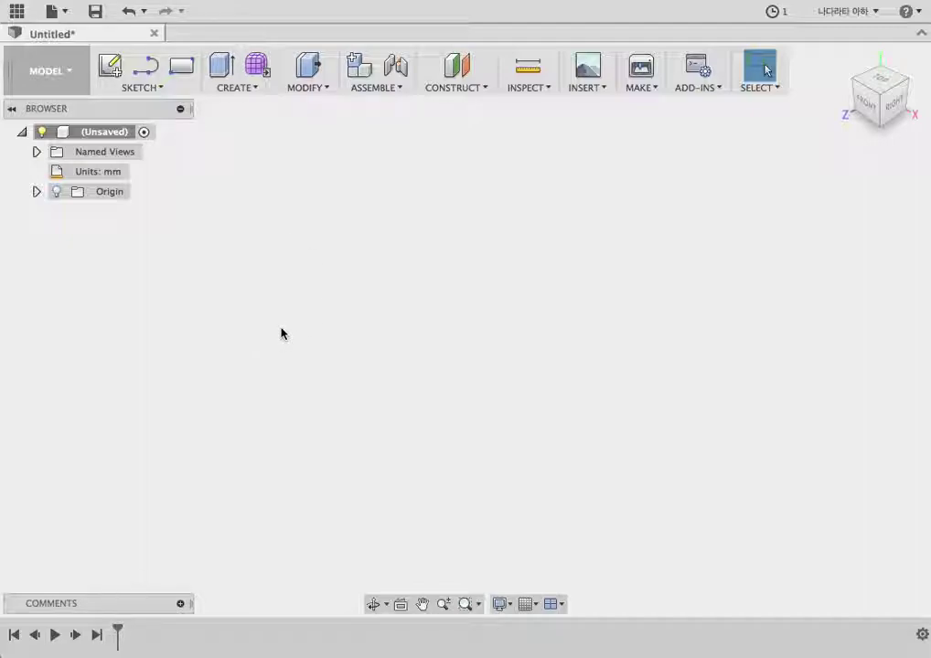
Step: Create a new sketch on the front origin plane and start the Line tool
{"action": "left_click", "coordinate": [134, 89]}
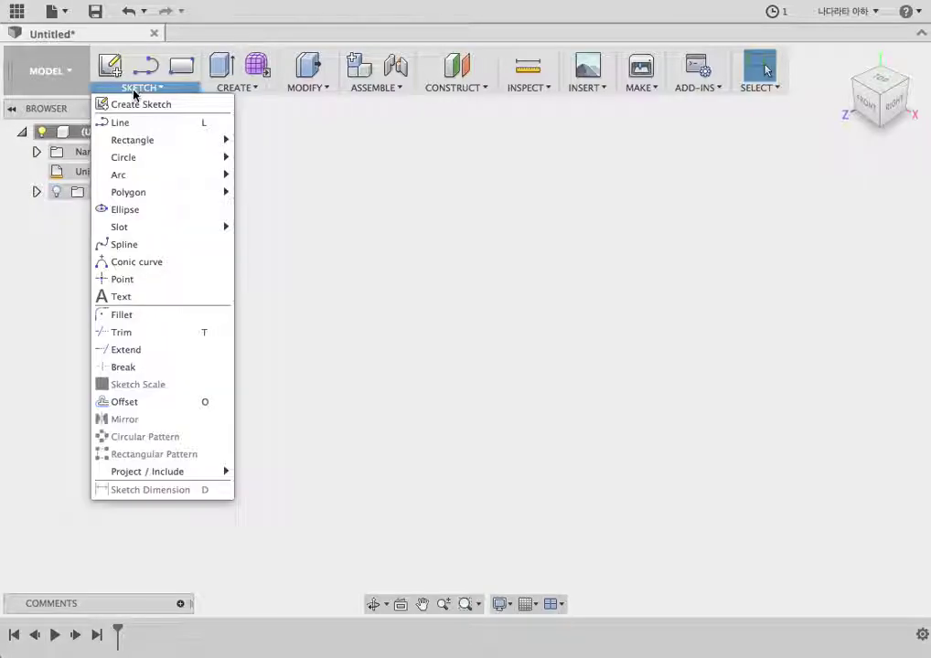
{"action": "left_click", "coordinate": [140, 103]}
{"action": "left_click", "coordinate": [480, 350]}
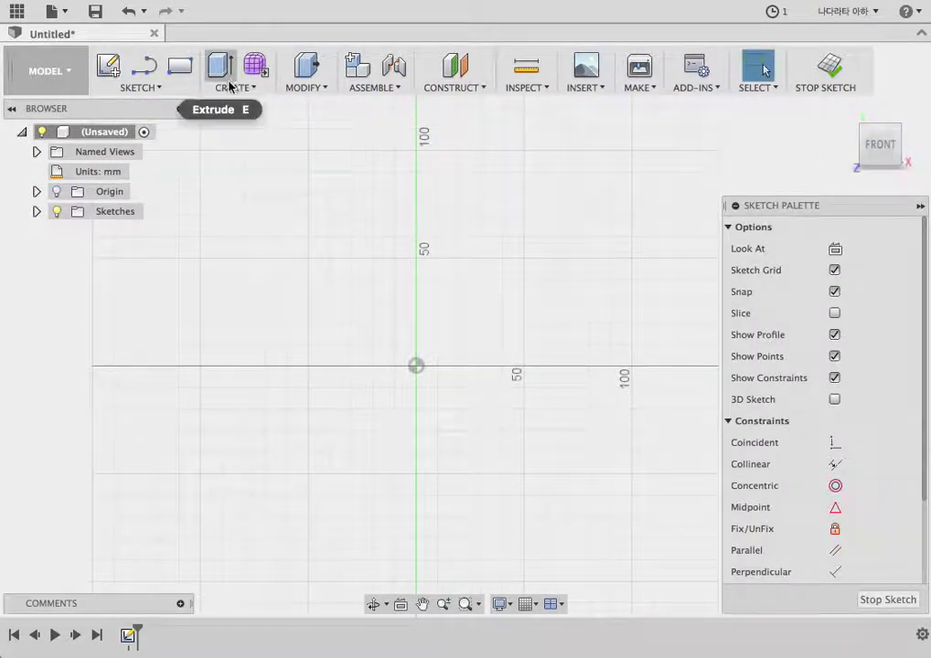
{"action": "left_click", "coordinate": [142, 88]}
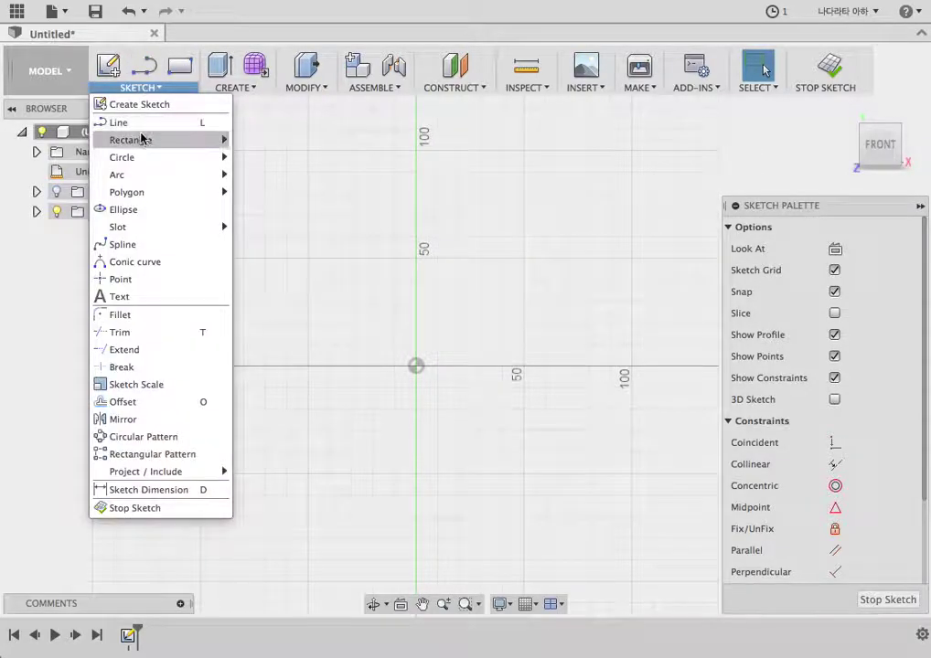
{"action": "left_click", "coordinate": [135, 121]}
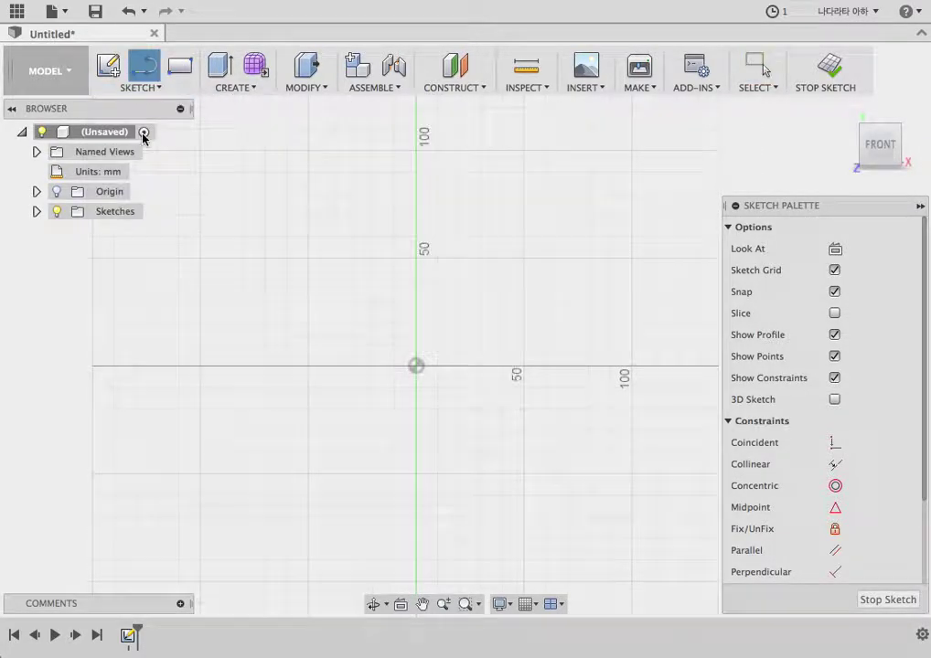
Step: Draw a closed bent profile from the origin: an 80 mm bar plus an angled arm, then finish
{"action": "left_click", "coordinate": [415, 368]}
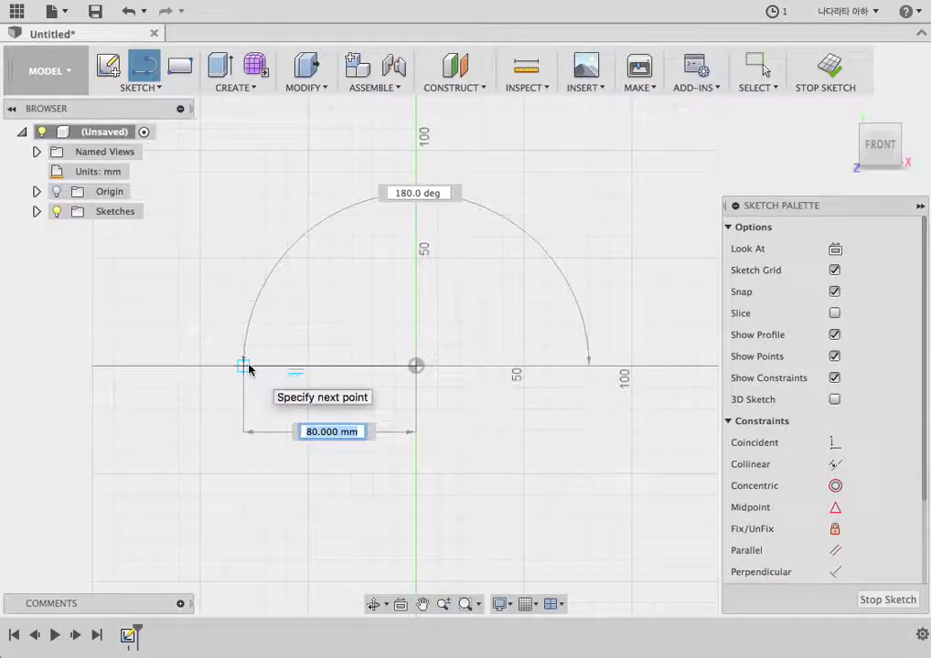
{"action": "left_click", "coordinate": [245, 367]}
{"action": "left_click", "coordinate": [201, 322]}
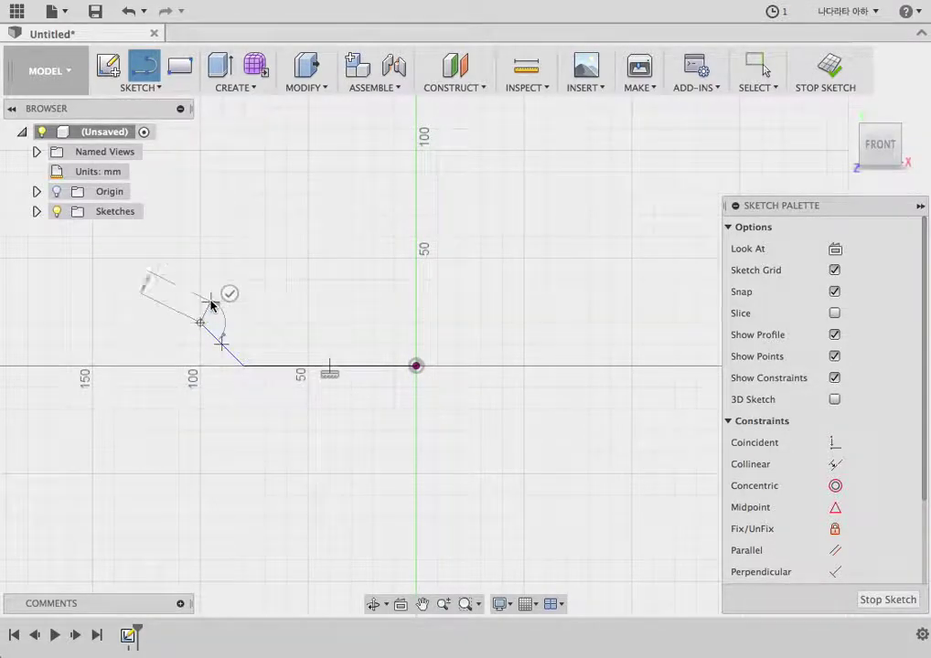
{"action": "left_click", "coordinate": [221, 302]}
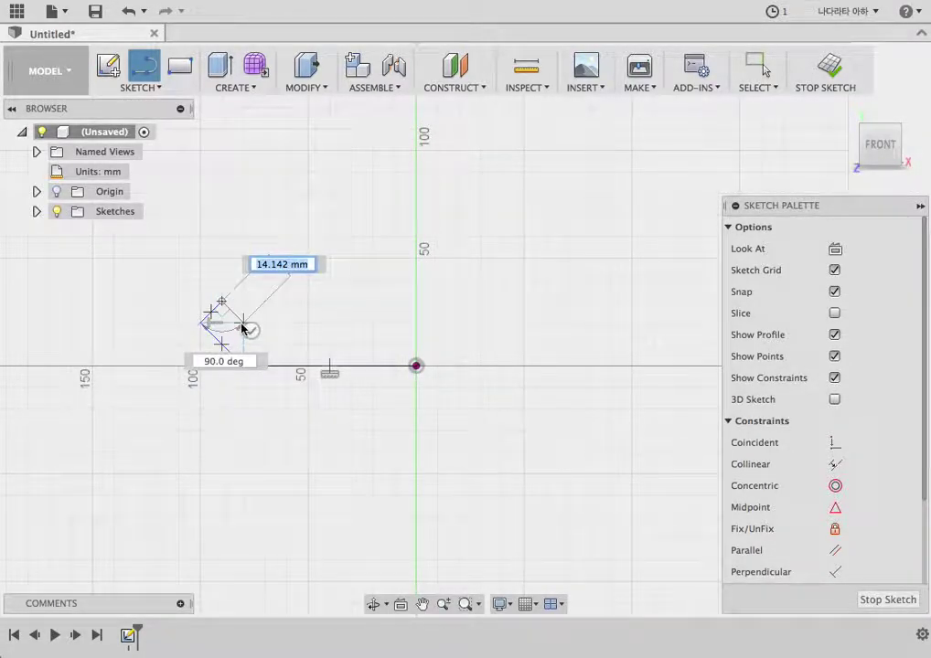
{"action": "left_click", "coordinate": [242, 324]}
{"action": "left_click", "coordinate": [303, 264]}
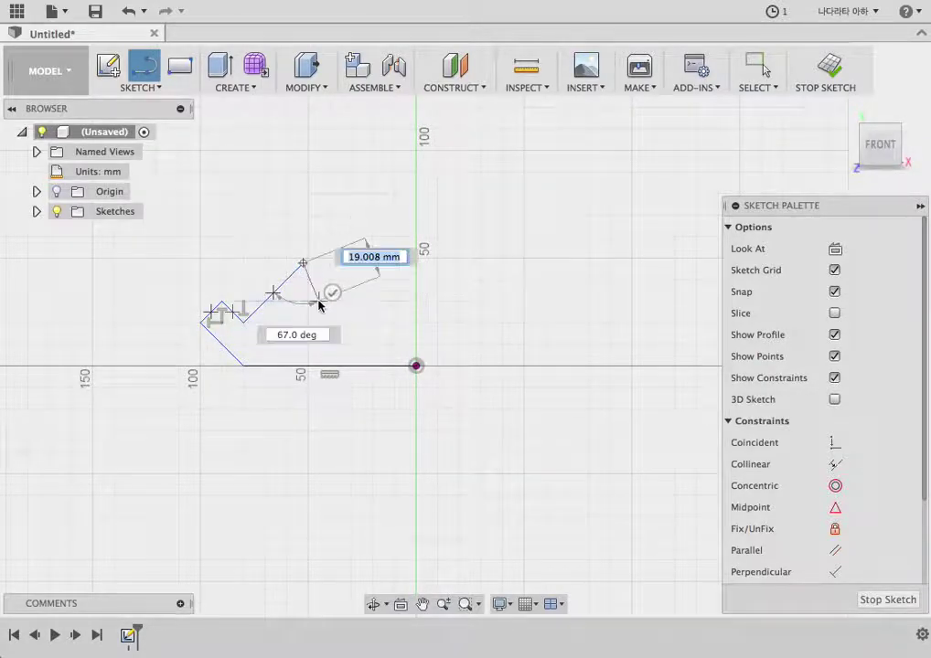
{"action": "left_click", "coordinate": [322, 280]}
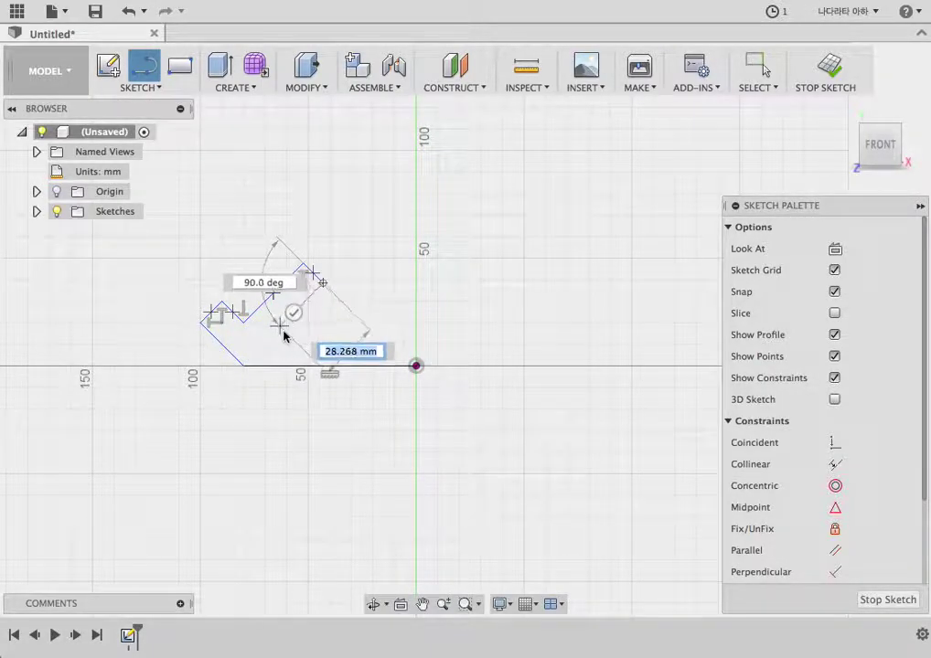
{"action": "left_click", "coordinate": [282, 324]}
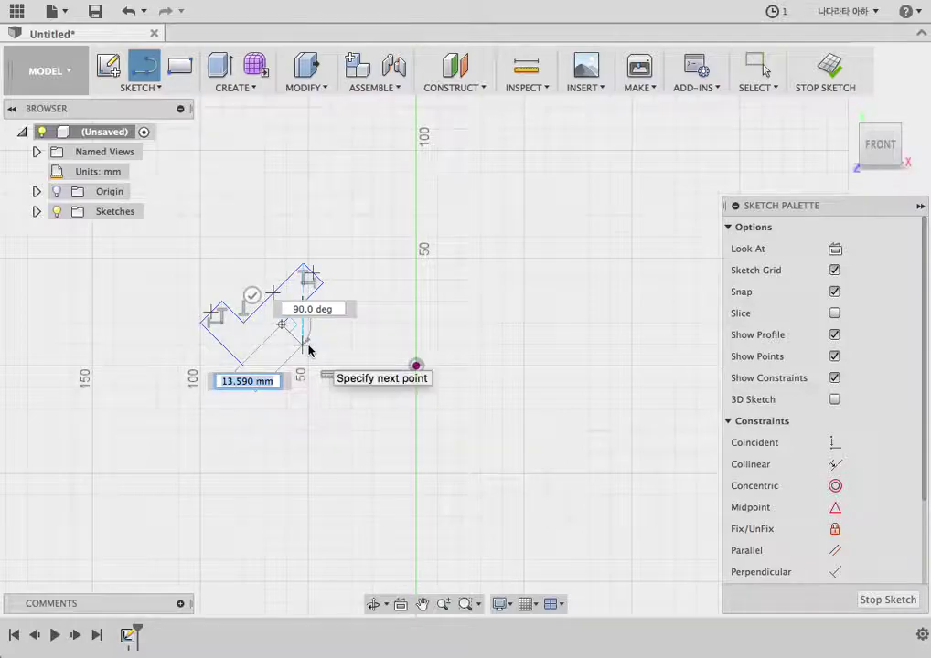
{"action": "left_click", "coordinate": [303, 344]}
{"action": "left_click", "coordinate": [416, 345]}
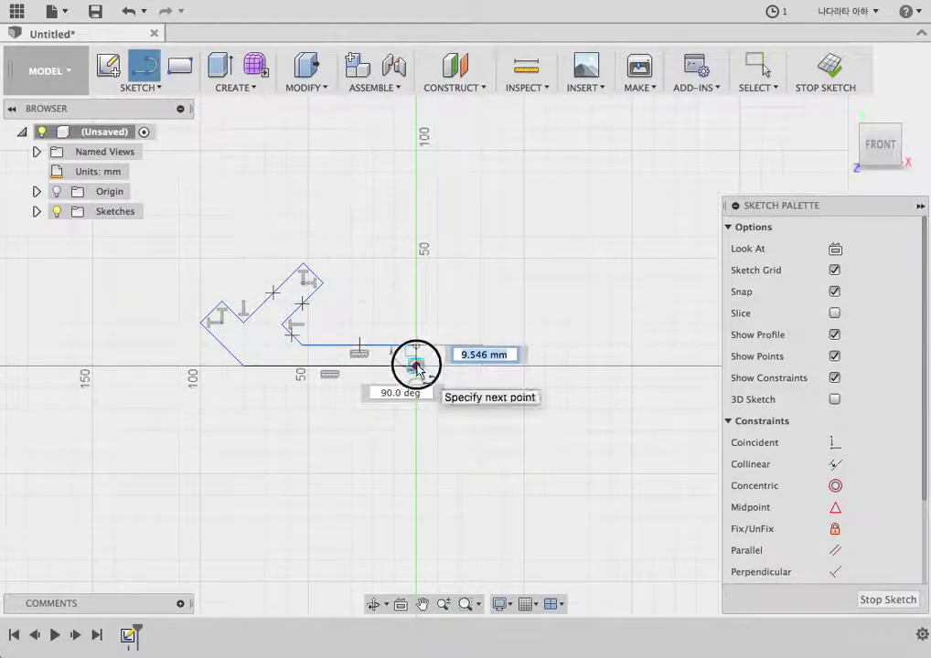
{"action": "left_click", "coordinate": [416, 367]}
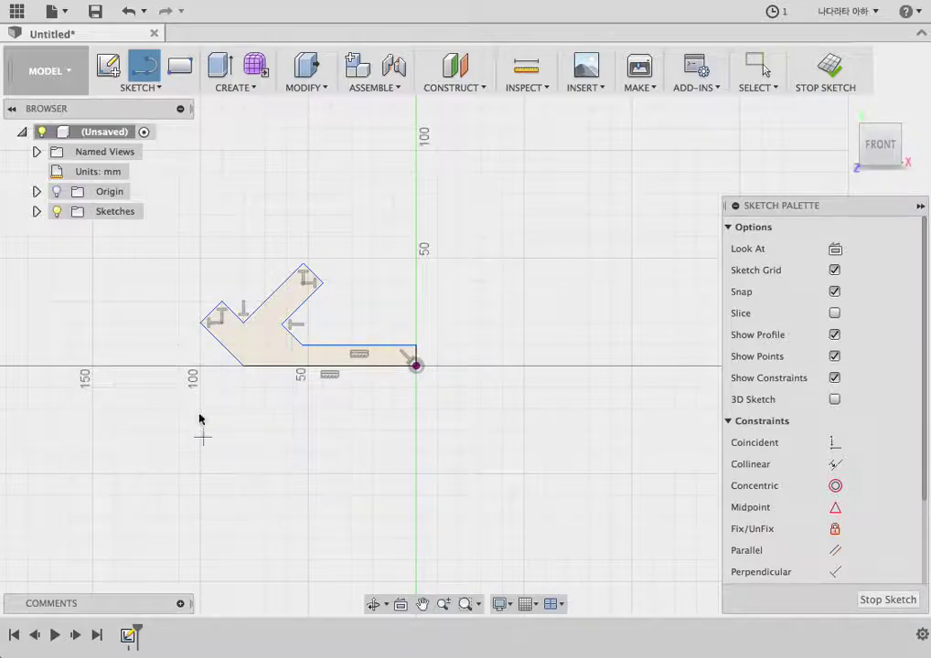
{"action": "left_click", "coordinate": [827, 75]}
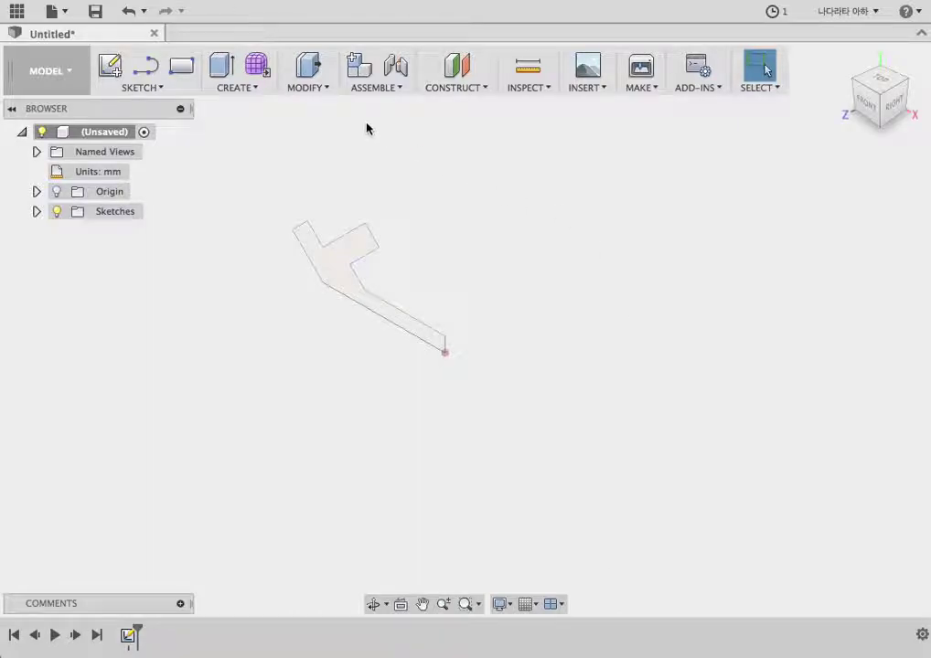
Step: Revolve the sketch profile a full 360° around the vertical axis into a solid
{"action": "left_click", "coordinate": [247, 92]}
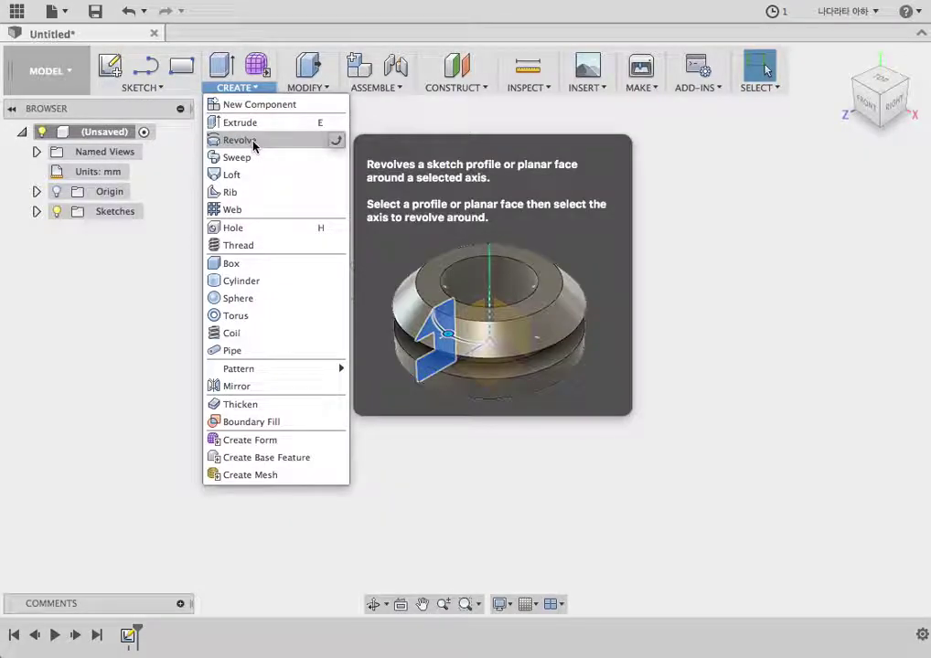
{"action": "left_click", "coordinate": [249, 140]}
{"action": "left_click", "coordinate": [337, 272]}
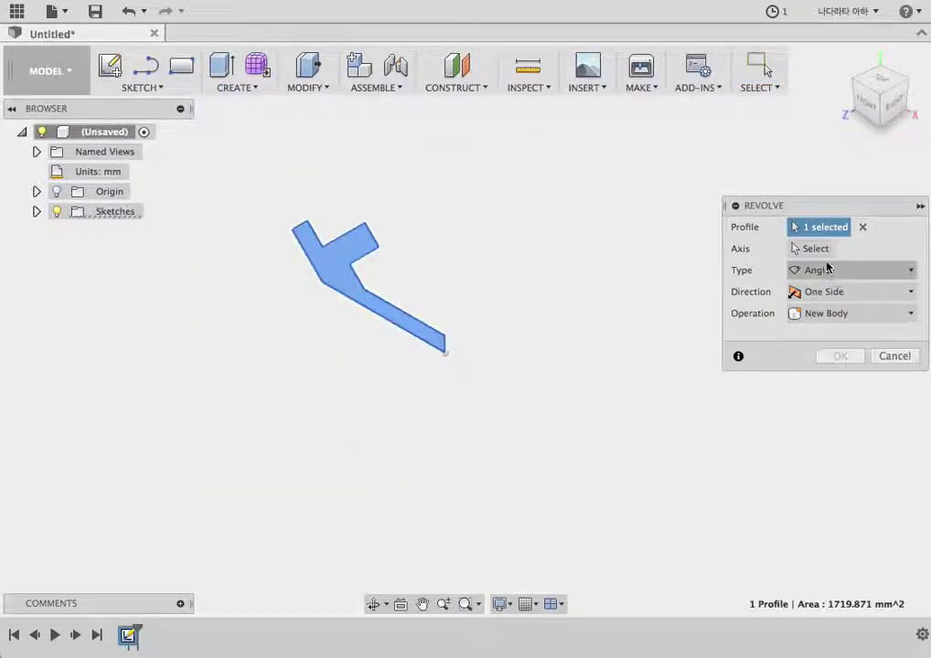
{"action": "left_click", "coordinate": [822, 249]}
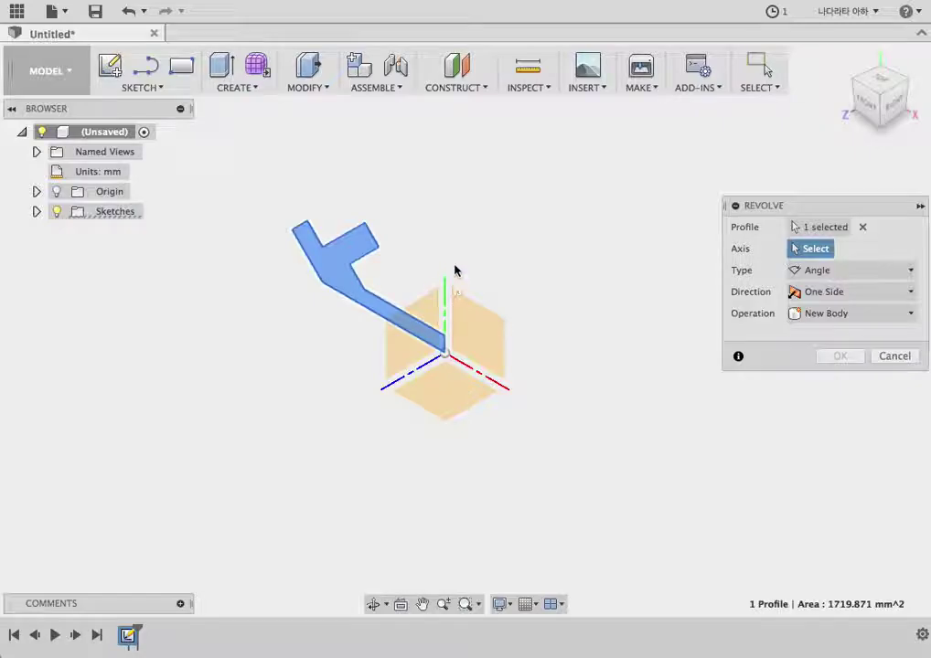
{"action": "left_click", "coordinate": [445, 318]}
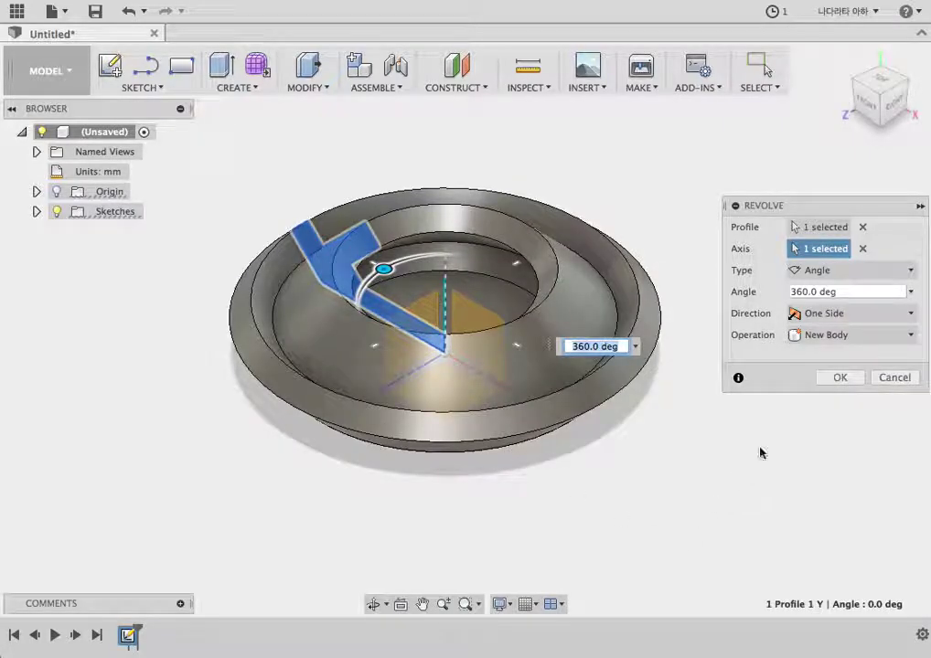
{"action": "left_click", "coordinate": [843, 383]}
Step: Inspect the revolved ring from the front and from an angled view above
{"action": "mouse_move", "coordinate": [717, 488]}
{"action": "middle_mouse_down", "text": "shift"}
{"action": "mouse_move", "coordinate": [727, 445]}
{"action": "mouse_move", "coordinate": [706, 480]}
{"action": "mouse_move", "coordinate": [637, 537]}
{"action": "mouse_move", "coordinate": [727, 582]}
{"action": "mouse_move", "coordinate": [709, 465]}
{"action": "mouse_move", "coordinate": [741, 332]}
{"action": "mouse_move", "coordinate": [723, 519]}
{"action": "mouse_move", "coordinate": [767, 430]}
{"action": "mouse_move", "coordinate": [619, 462]}
{"action": "mouse_move", "coordinate": [682, 492]}
{"action": "middle_mouse_up", "text": "shift"}
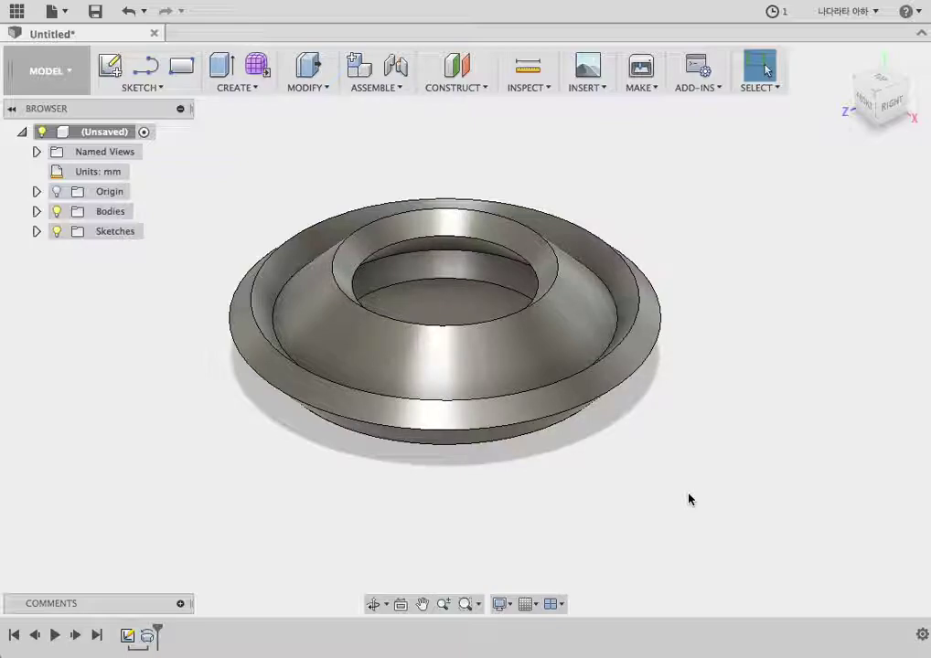
{"action": "left_click", "coordinate": [862, 100]}
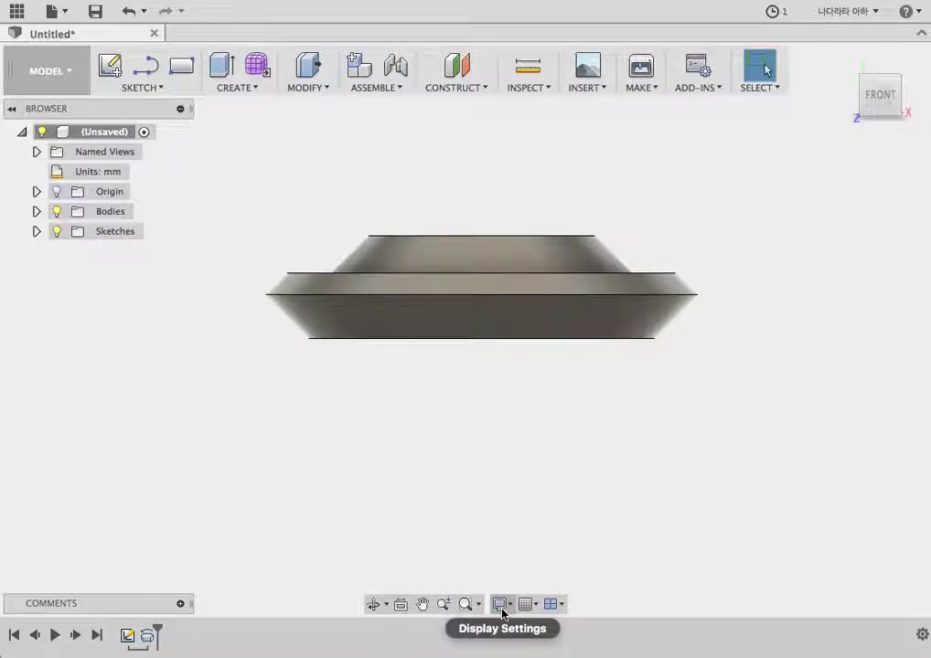
{"action": "left_click", "coordinate": [505, 609]}
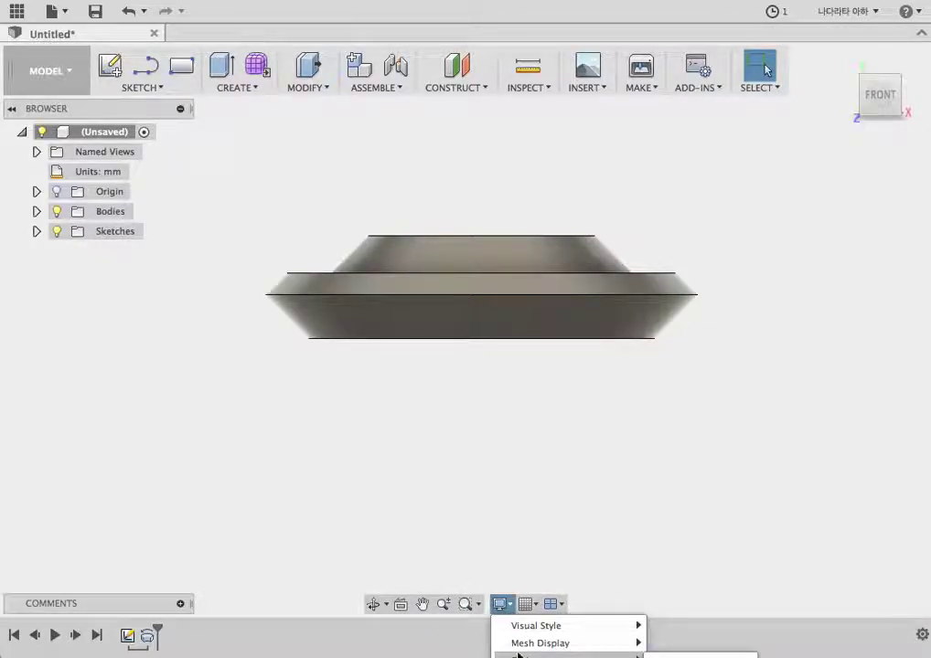
{"action": "mouse_move", "coordinate": [540, 643]}
{"action": "left_click", "coordinate": [547, 526]}
{"action": "key", "text": "F4"}
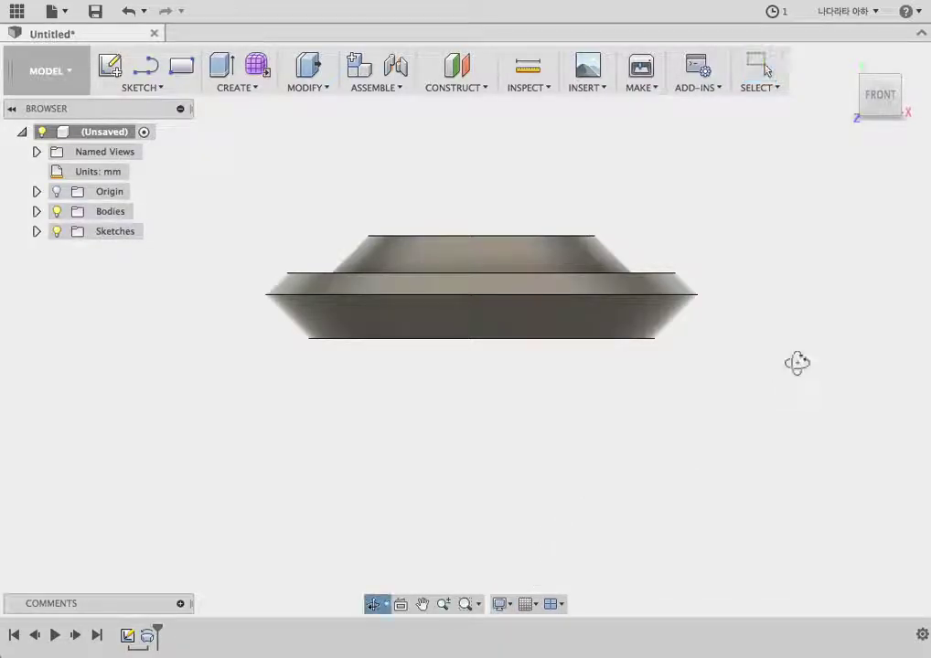
{"action": "left_click_drag", "start_coordinate": [795, 363], "coordinate": [731, 421]}
{"action": "key", "text": "Escape"}
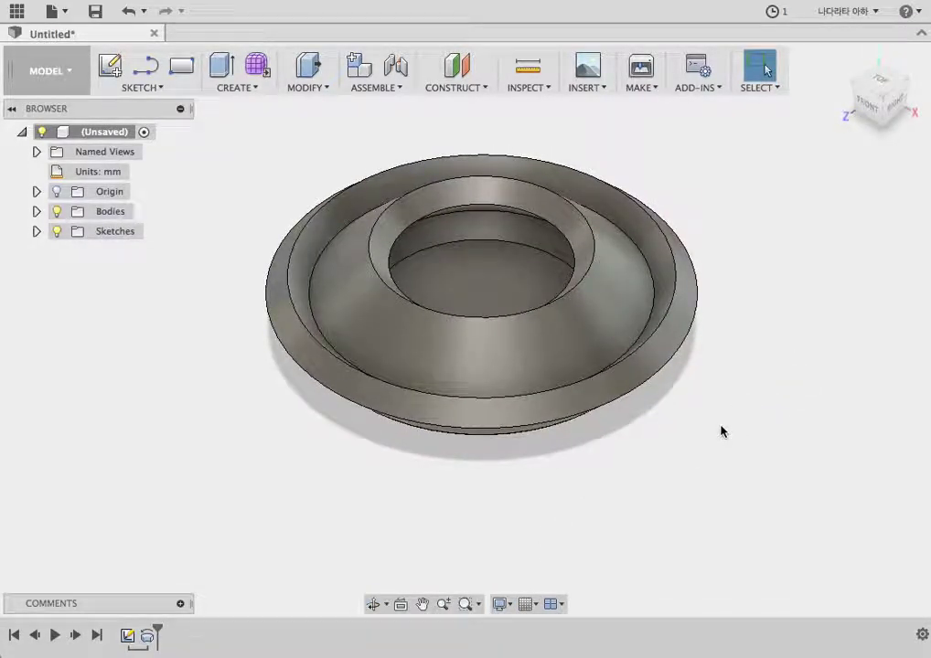
Step: Close the Untitled design without saving and start a new sketch on the front origin plane
{"action": "left_click", "coordinate": [153, 33]}
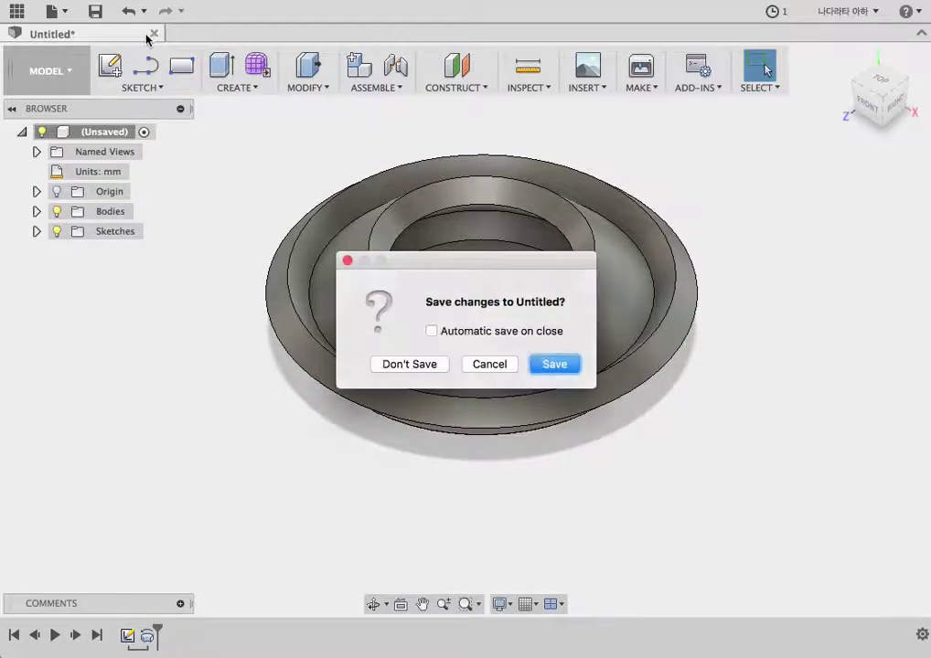
{"action": "left_click", "coordinate": [441, 368]}
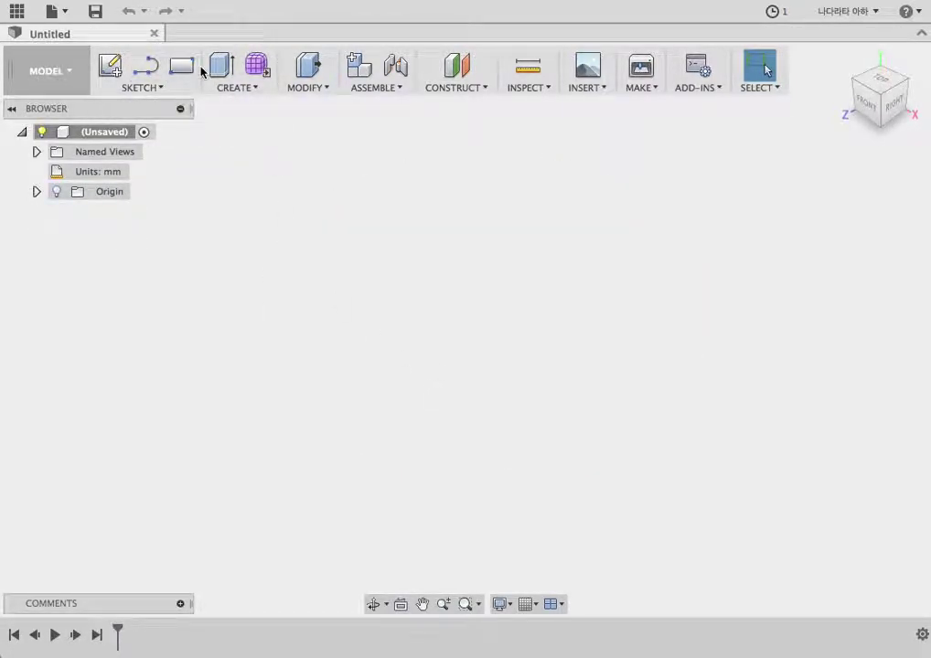
{"action": "left_click", "coordinate": [110, 73]}
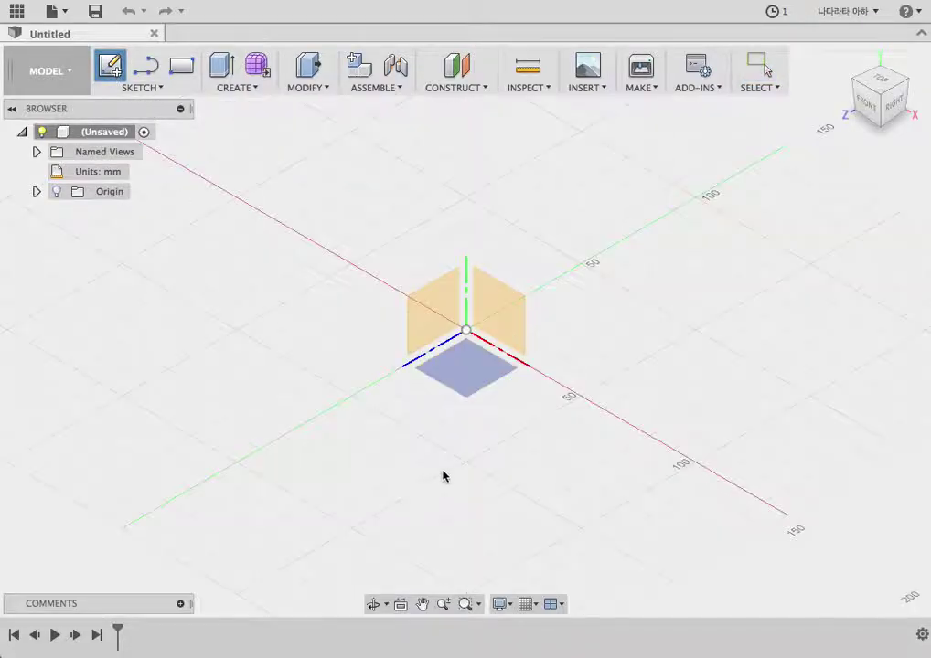
{"action": "left_click", "coordinate": [494, 316]}
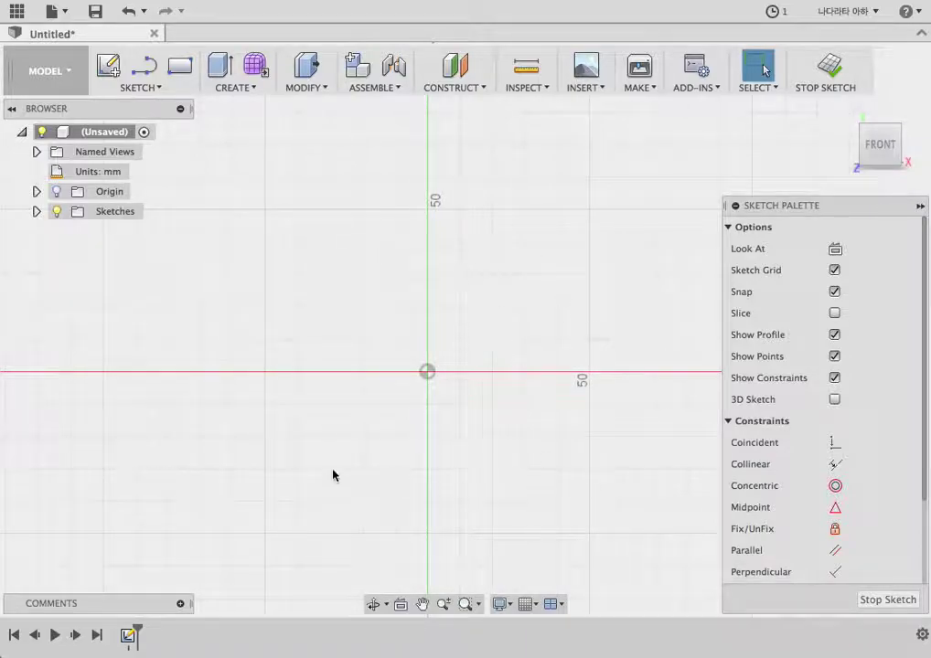
Step: Pin Line from the SKETCH dropdown to the toolbar and try repositioning its shortcut
{"action": "left_click", "coordinate": [144, 68]}
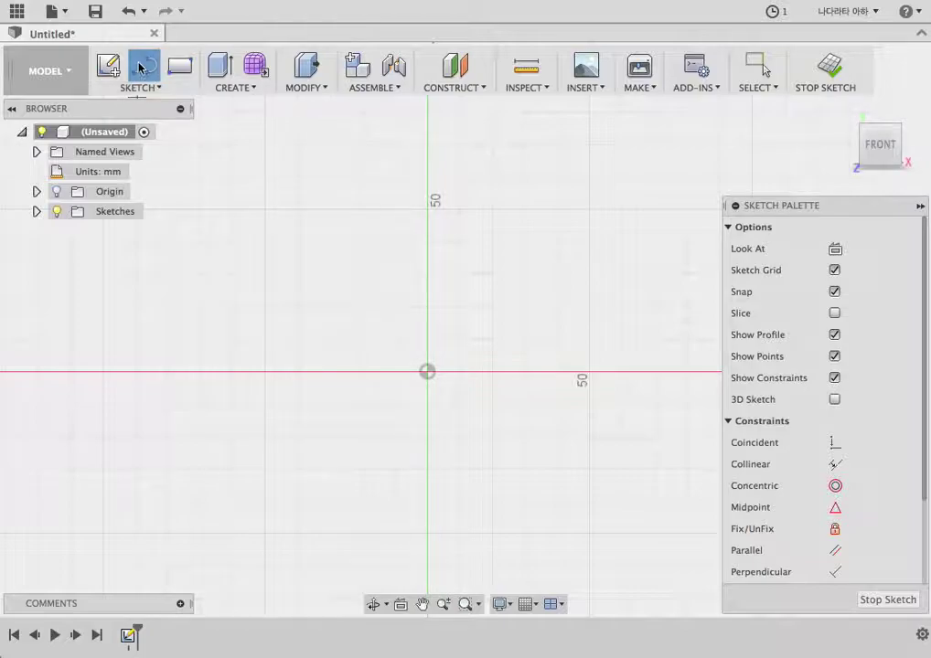
{"action": "left_click", "coordinate": [146, 88]}
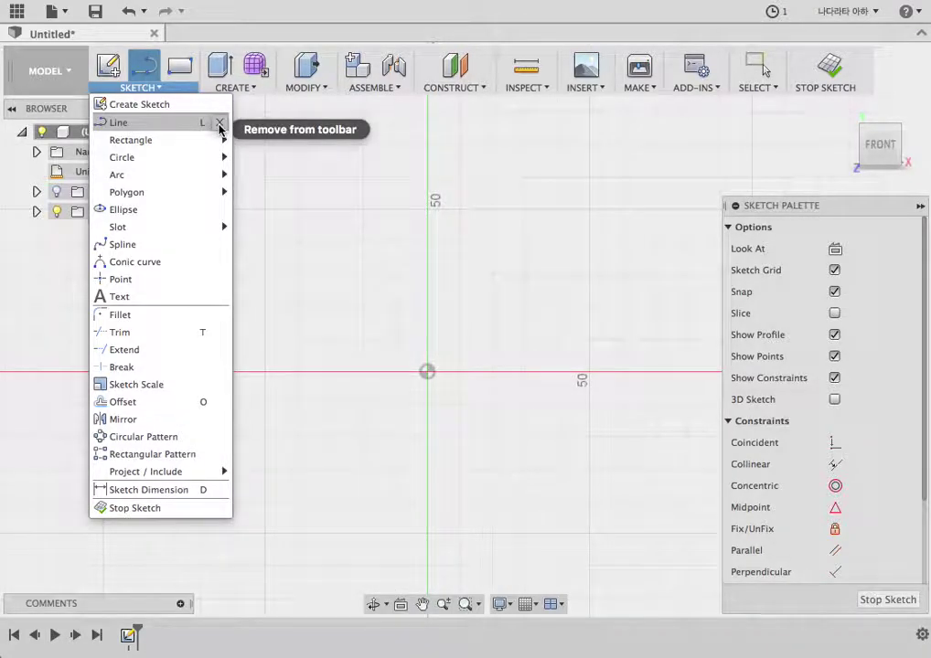
{"action": "left_click", "coordinate": [220, 123]}
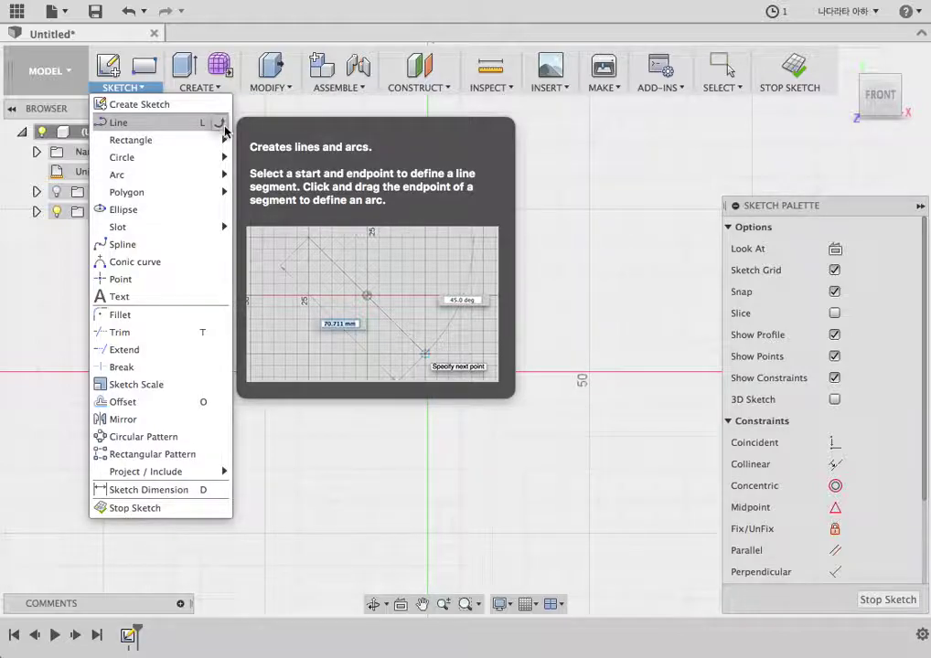
{"action": "left_click", "coordinate": [219, 123]}
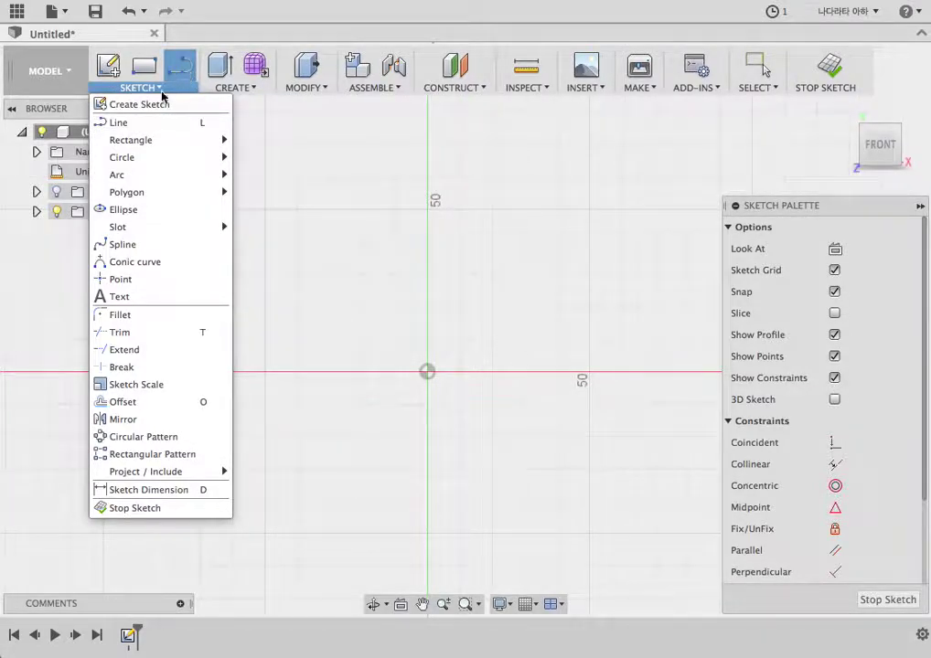
{"action": "left_click_drag", "start_coordinate": [186, 73], "coordinate": [130, 71]}
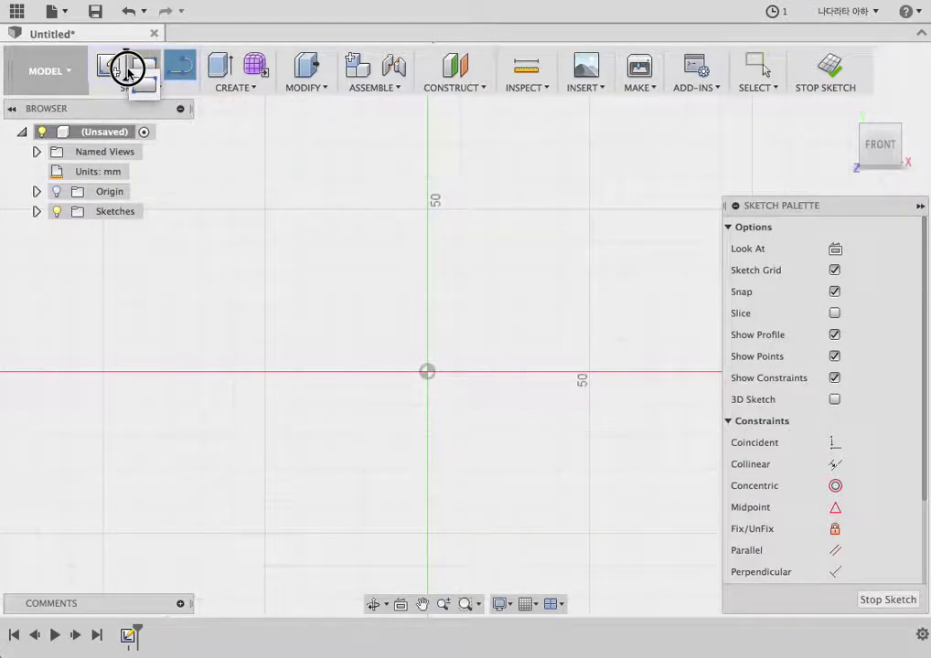
{"action": "left_click_drag", "start_coordinate": [130, 71], "coordinate": [193, 71]}
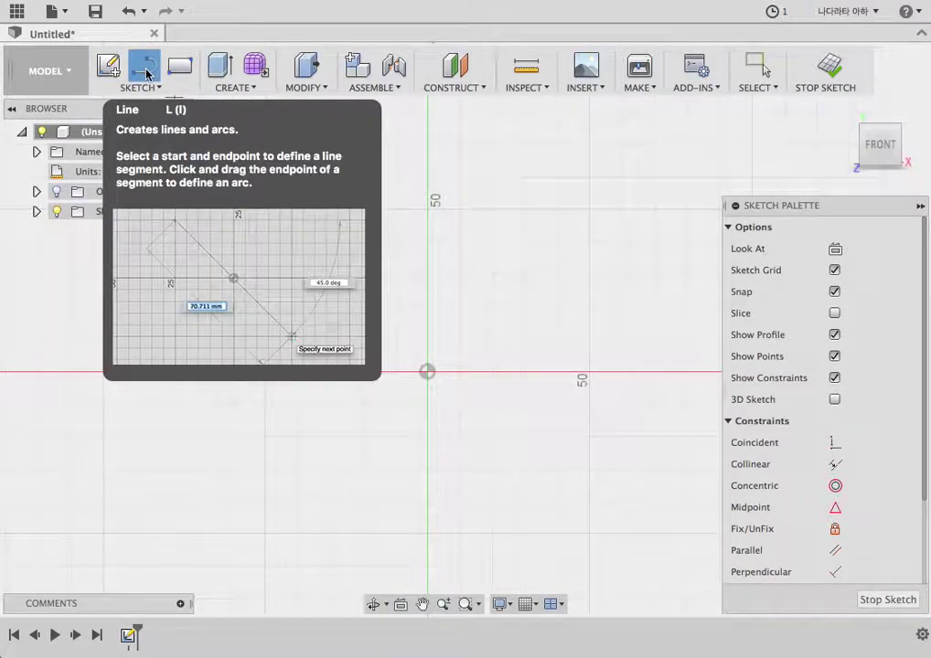
Step: Draw a 25 mm base line leftward from the sketch origin
{"action": "left_click", "coordinate": [145, 69]}
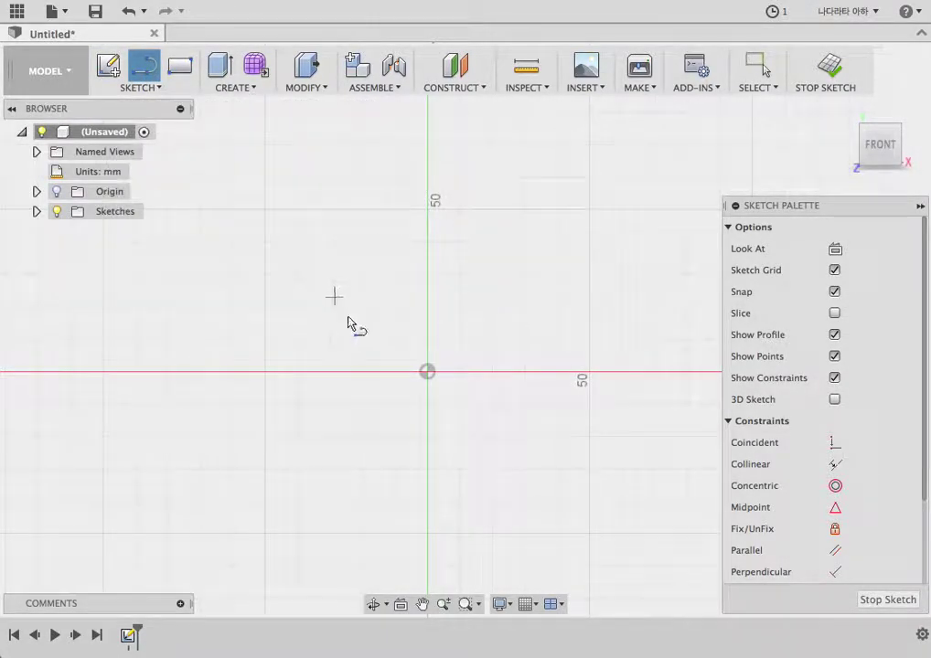
{"action": "left_click", "coordinate": [427, 373]}
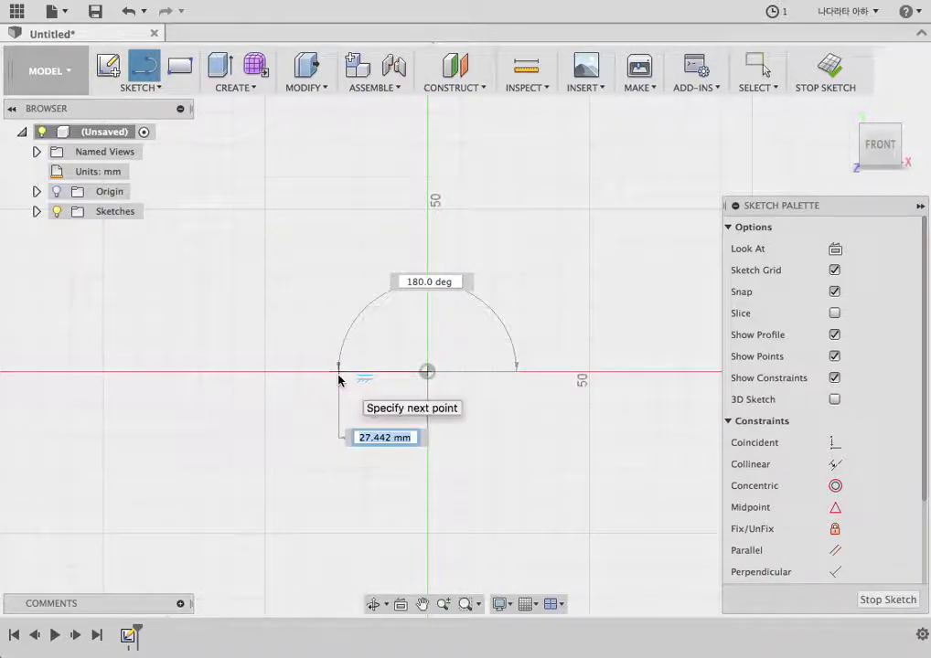
{"action": "type", "text": "25"}
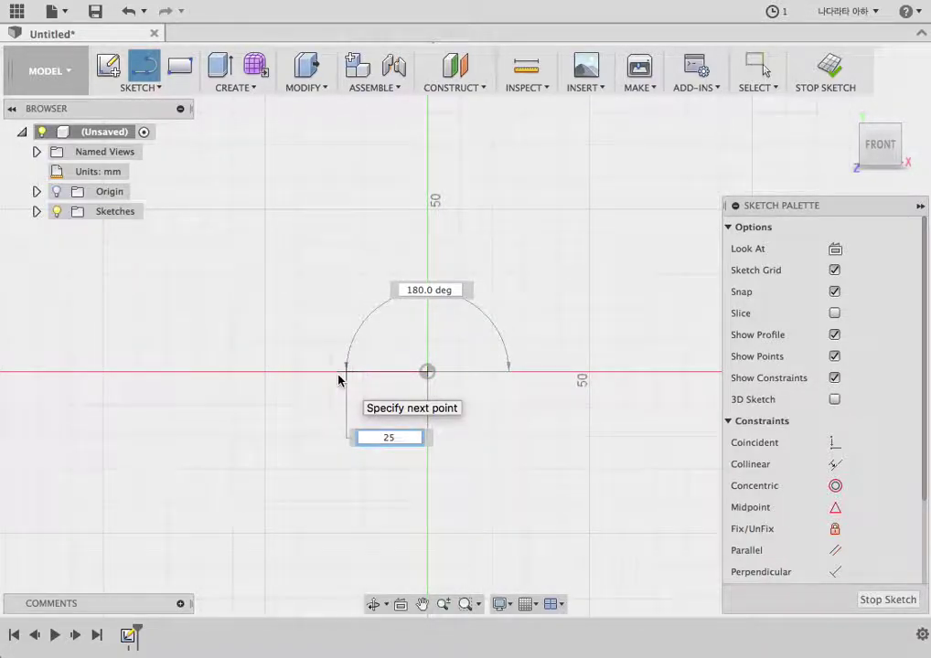
{"action": "key", "text": "Return"}
{"action": "key", "text": "Escape"}
Step: Draw the 70 mm vertical side up from the origin and a 71/2 mm top line
{"action": "right_click", "coordinate": [469, 324]}
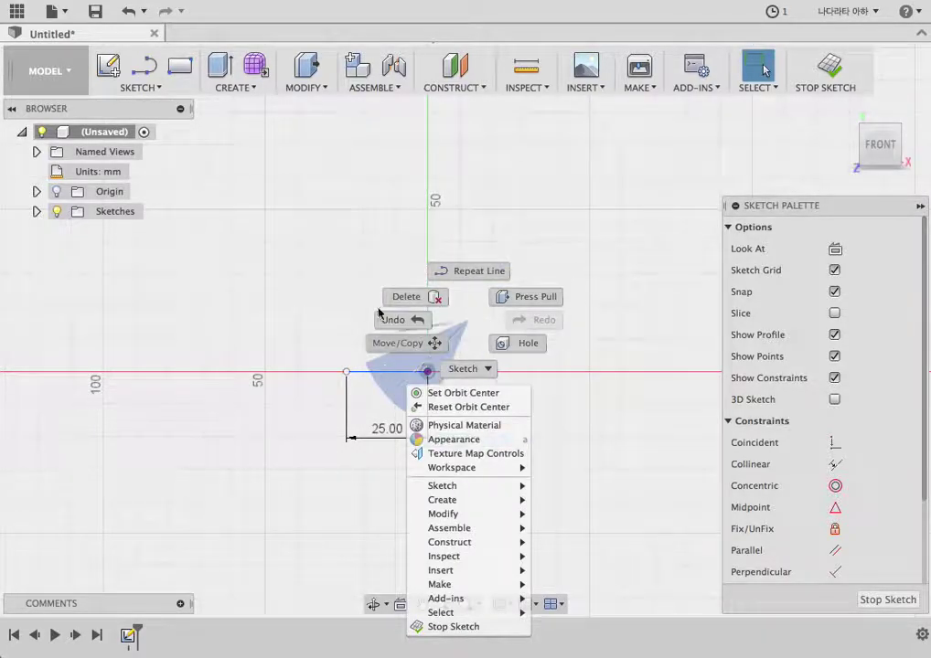
{"action": "left_click", "coordinate": [477, 282]}
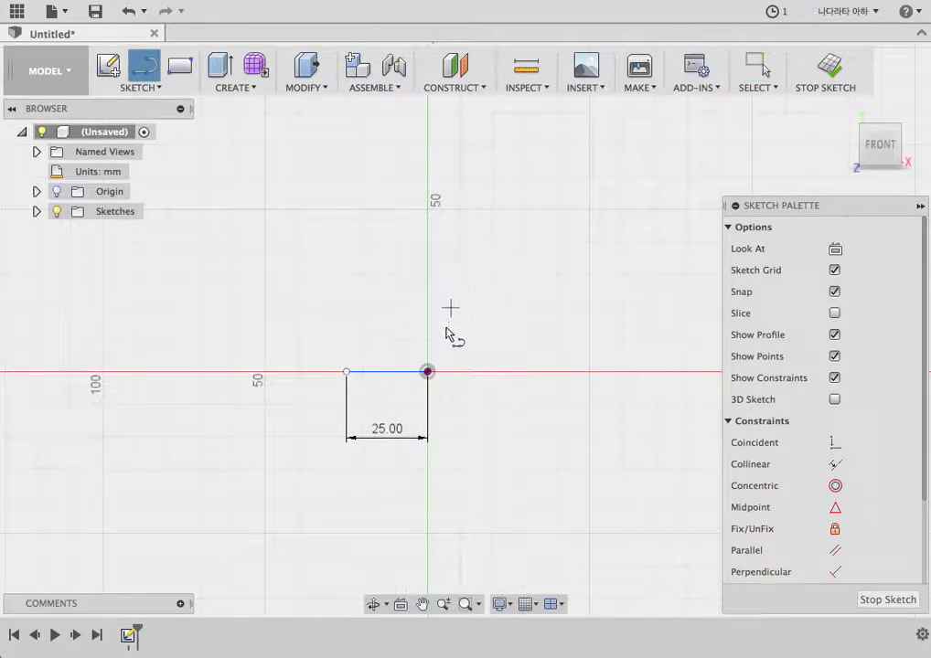
{"action": "left_click", "coordinate": [427, 371]}
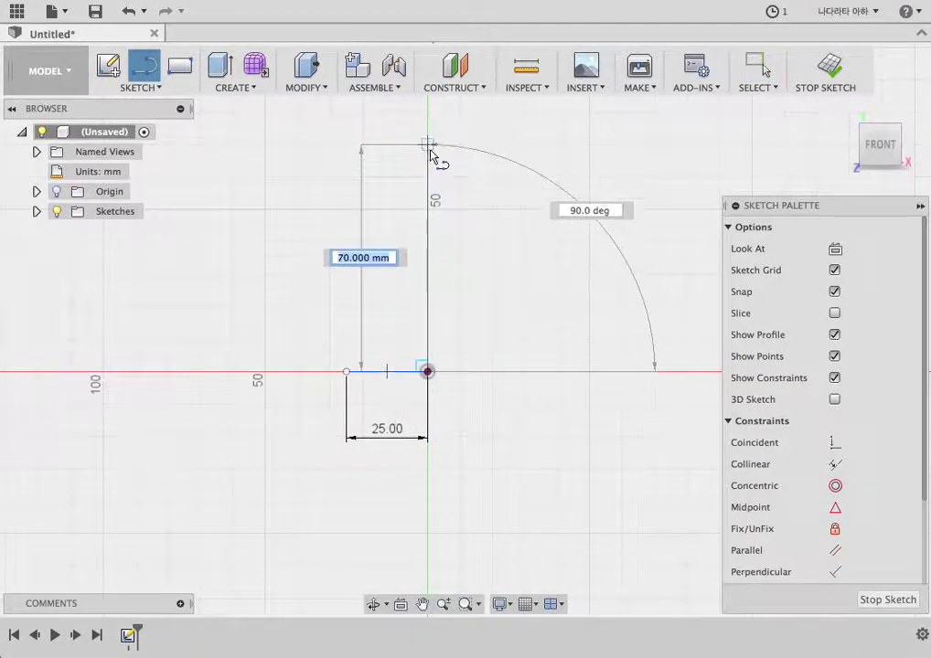
{"action": "left_click", "coordinate": [428, 146]}
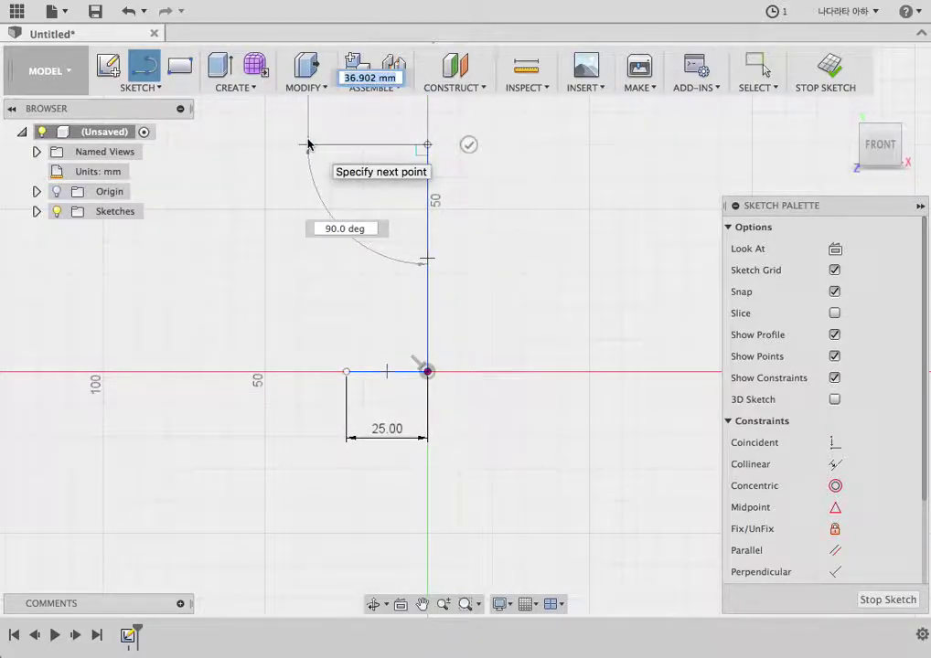
{"action": "type", "text": "71/2"}
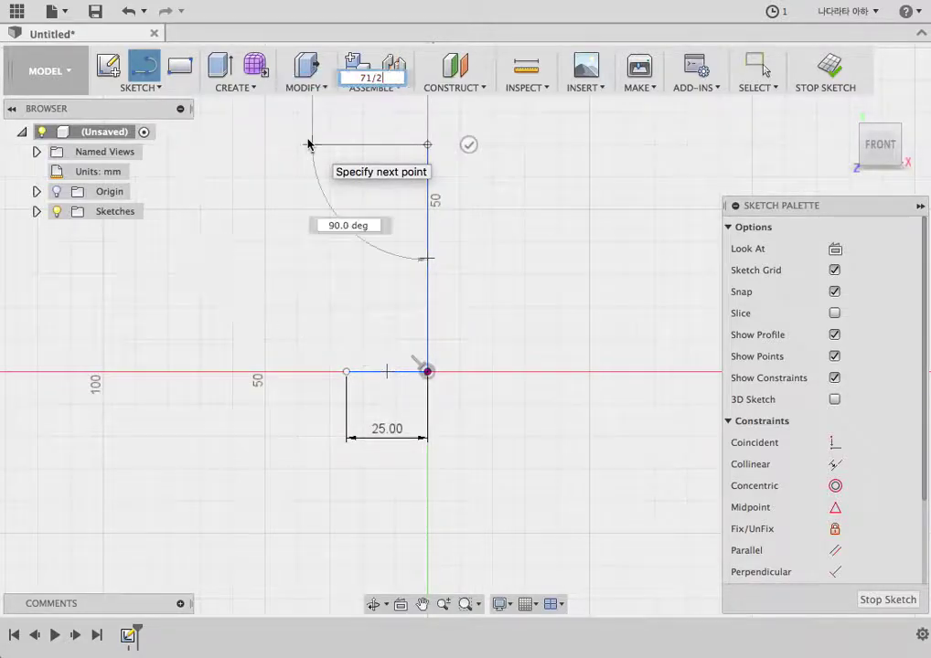
{"action": "key", "text": "Return"}
{"action": "key", "text": "Escape"}
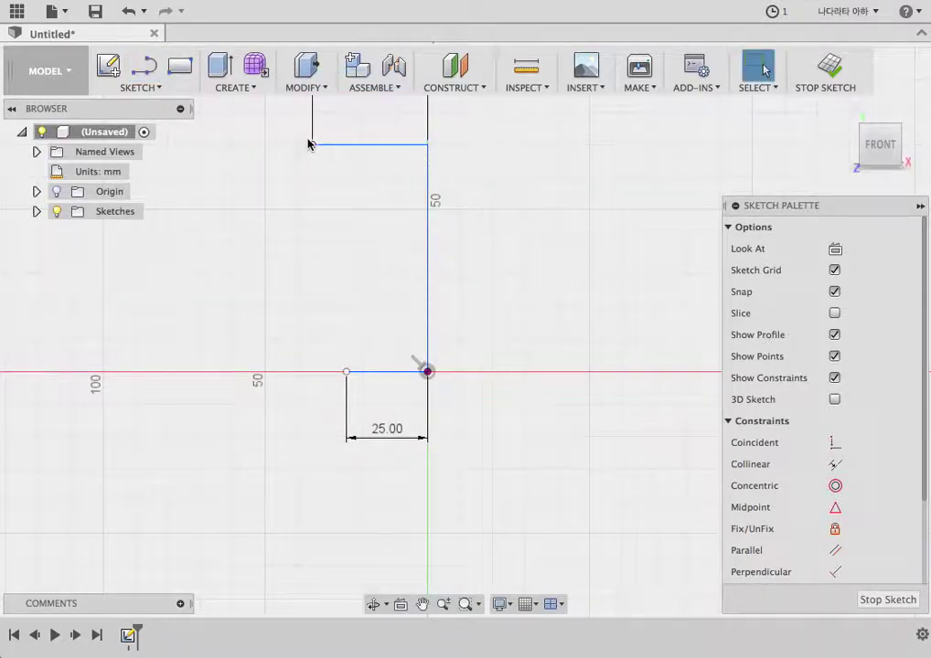
Step: Close the profile with a line from the top line's left end to the base's left end
{"action": "scroll", "coordinate": [485, 428], "scroll_direction": "down", "scroll_amount": 2}
{"action": "scroll", "coordinate": [498, 442], "scroll_direction": "down", "scroll_amount": 1}
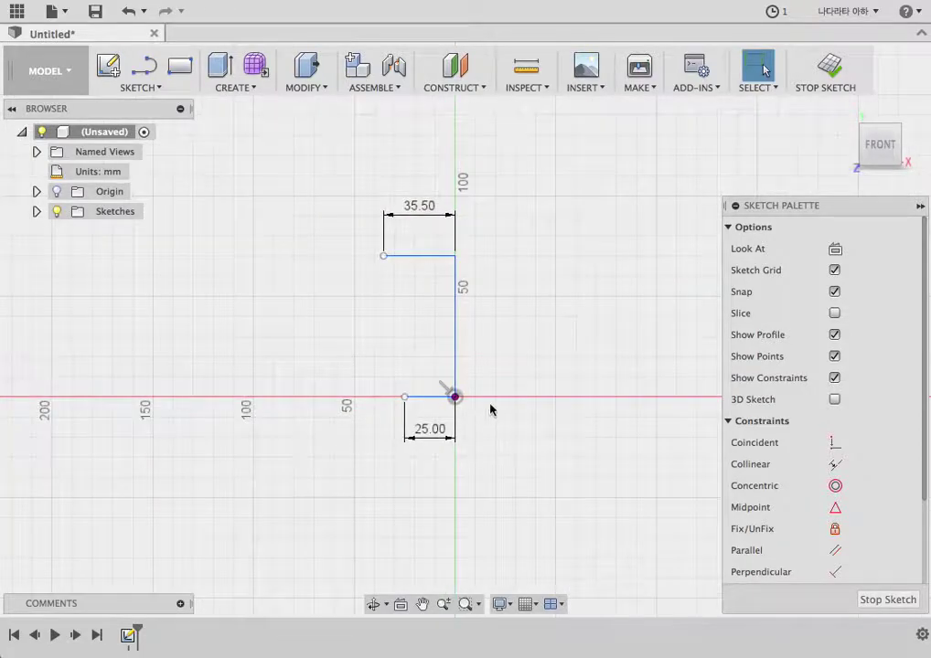
{"action": "scroll", "coordinate": [494, 331], "scroll_direction": "up", "scroll_amount": 1}
{"action": "right_click", "coordinate": [532, 275]}
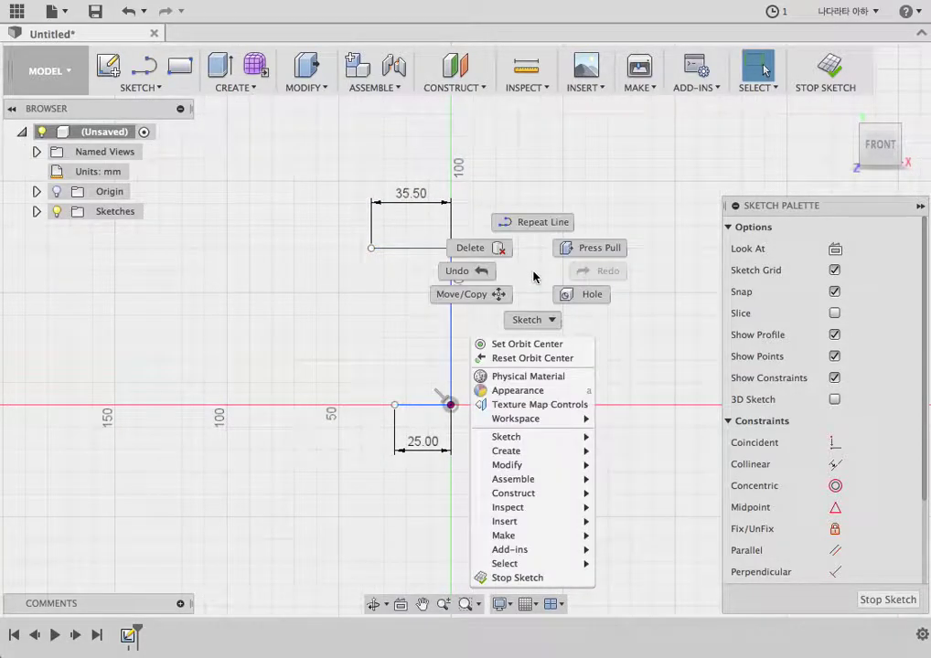
{"action": "left_click", "coordinate": [544, 222]}
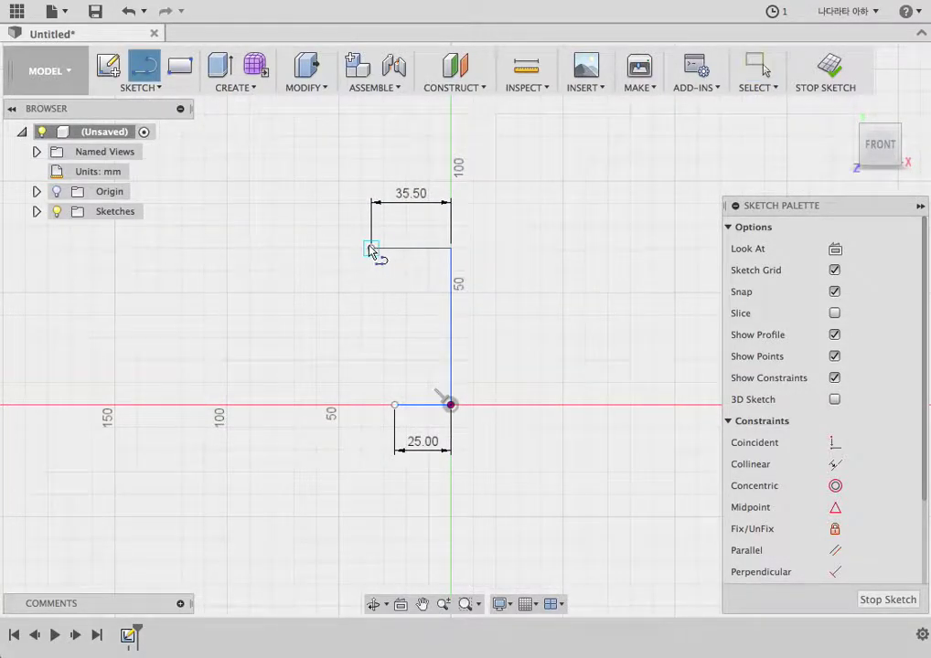
{"action": "left_click", "coordinate": [371, 248]}
{"action": "left_click", "coordinate": [394, 405]}
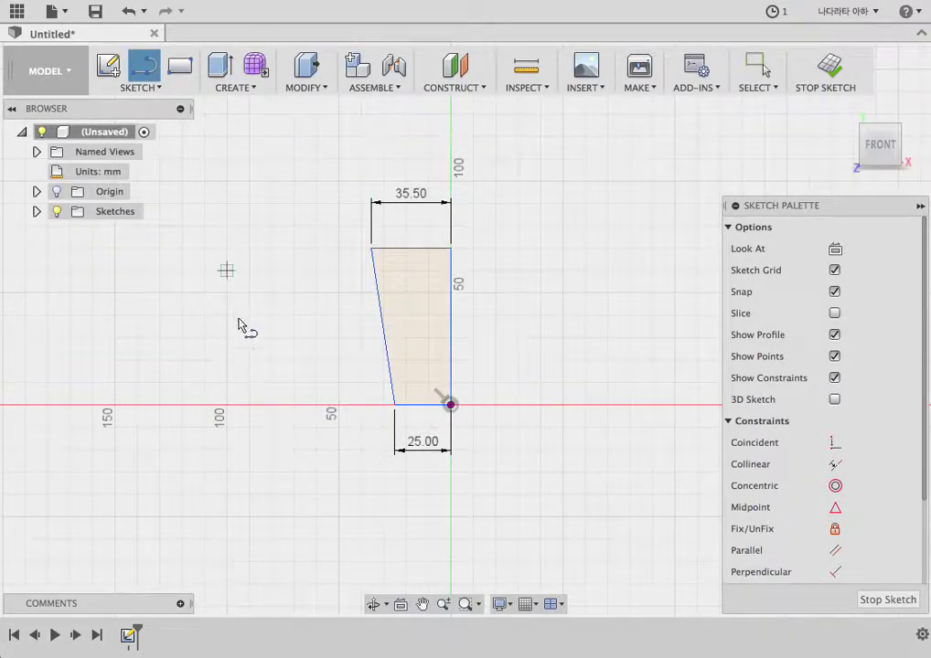
Step: Finish the sketch and revolve the trapezoid 360° around the vertical origin axis as a new body
{"action": "left_click", "coordinate": [834, 66]}
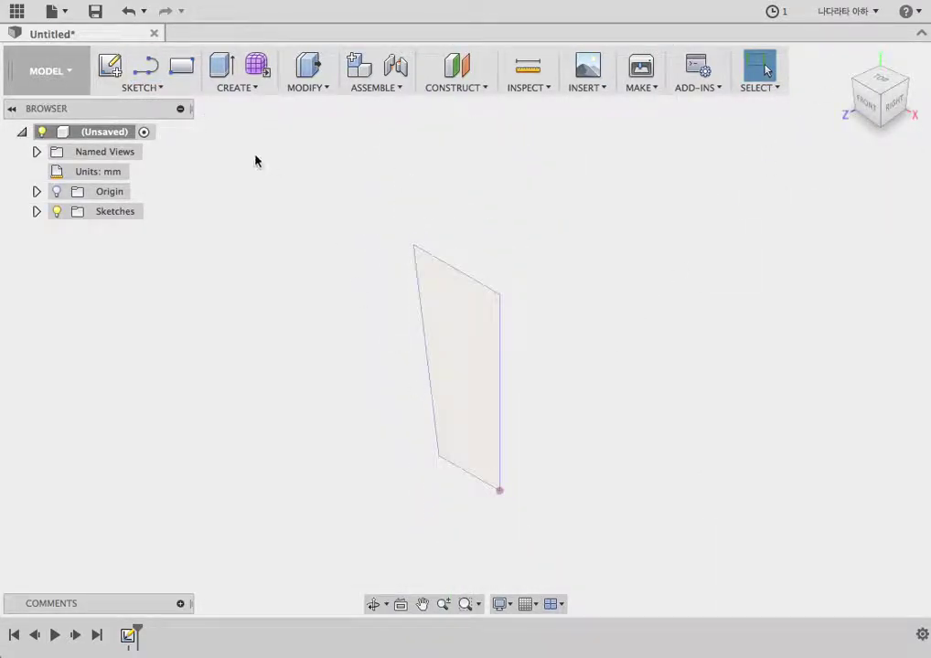
{"action": "left_click", "coordinate": [236, 86]}
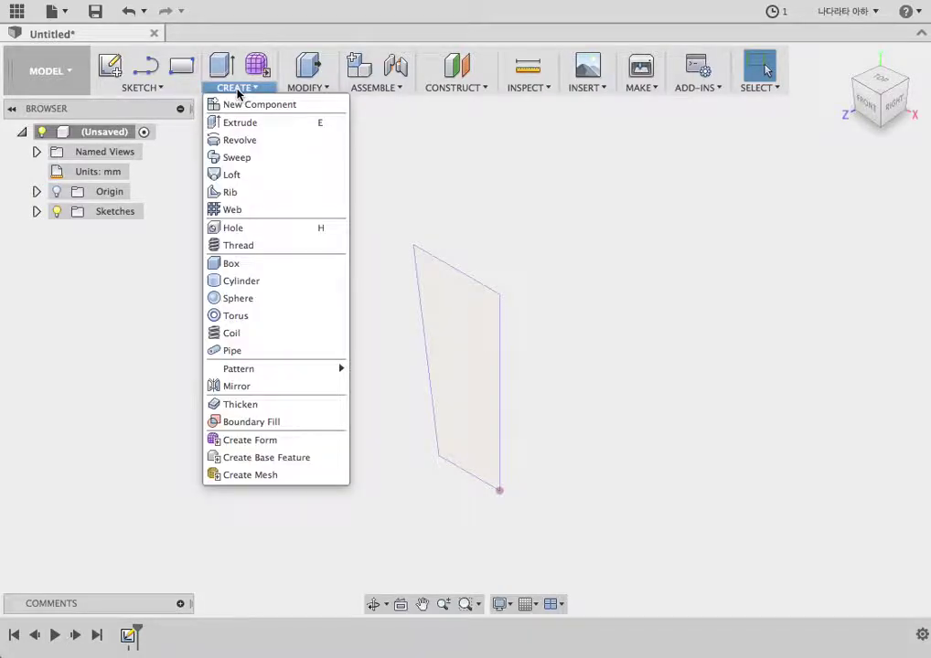
{"action": "left_click", "coordinate": [241, 139]}
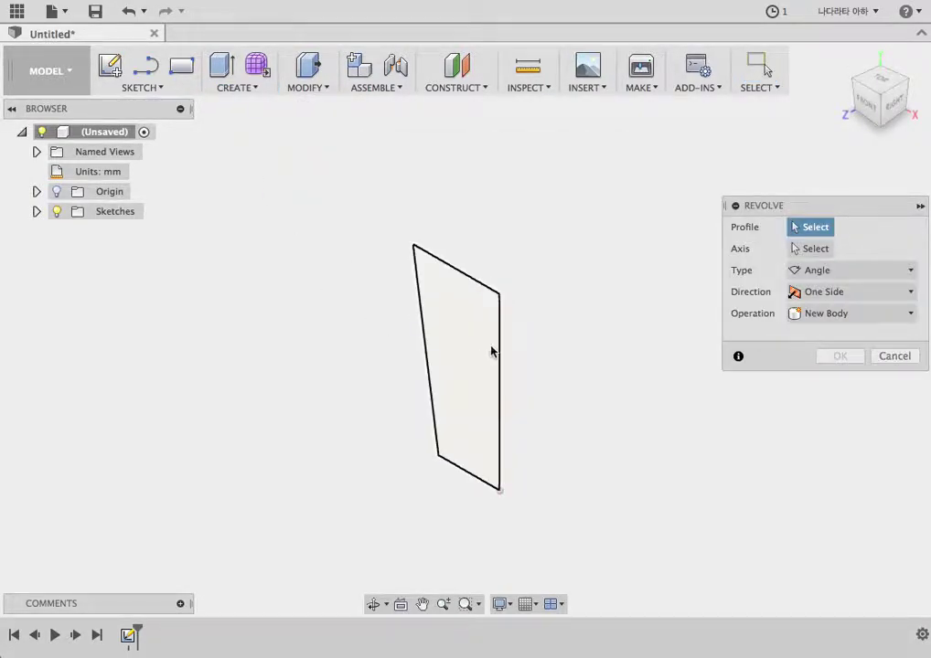
{"action": "left_click", "coordinate": [443, 366]}
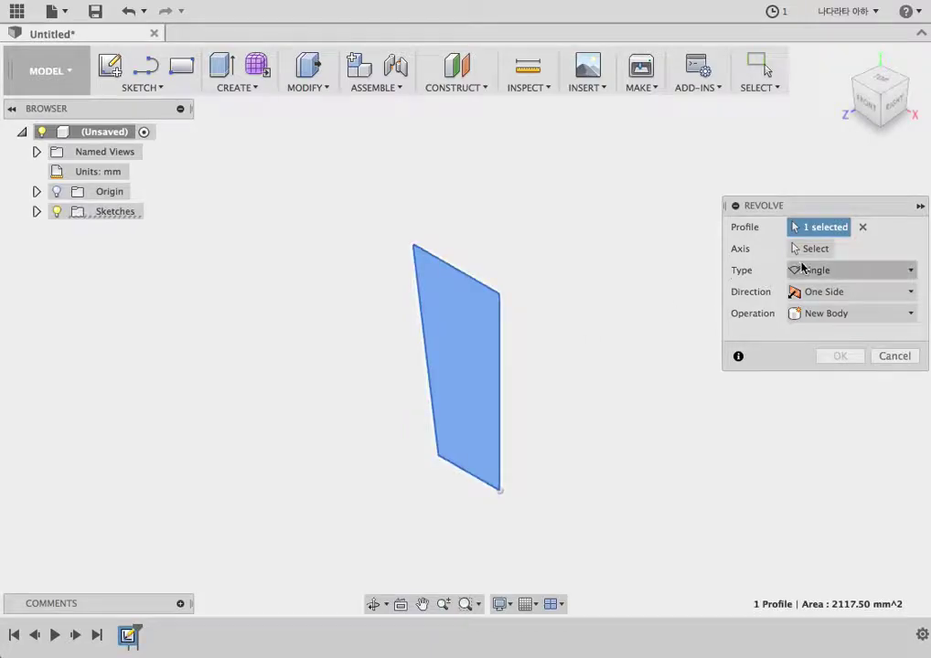
{"action": "left_click", "coordinate": [816, 249]}
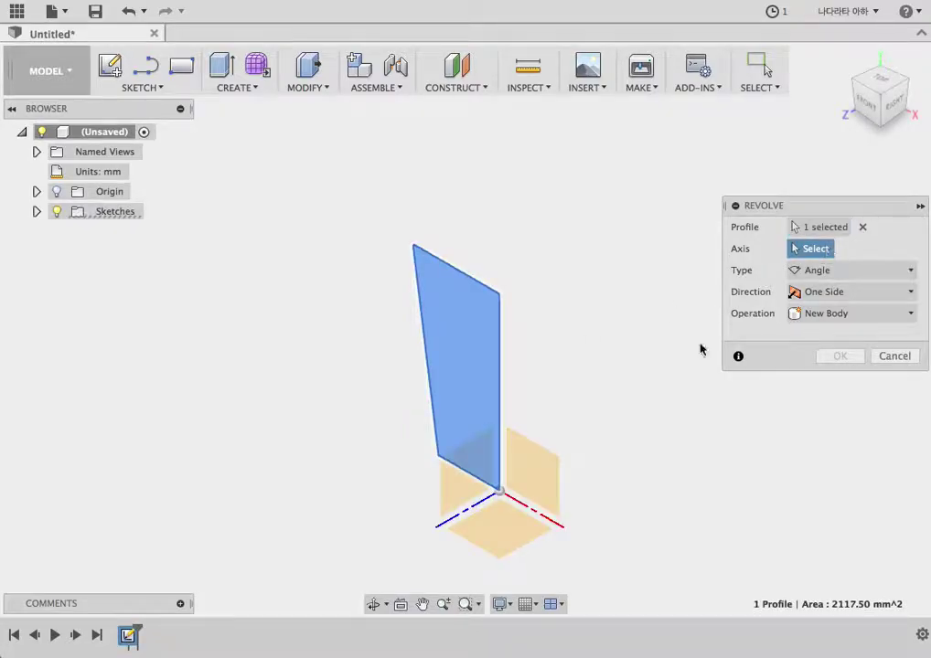
{"action": "left_click", "coordinate": [499, 347]}
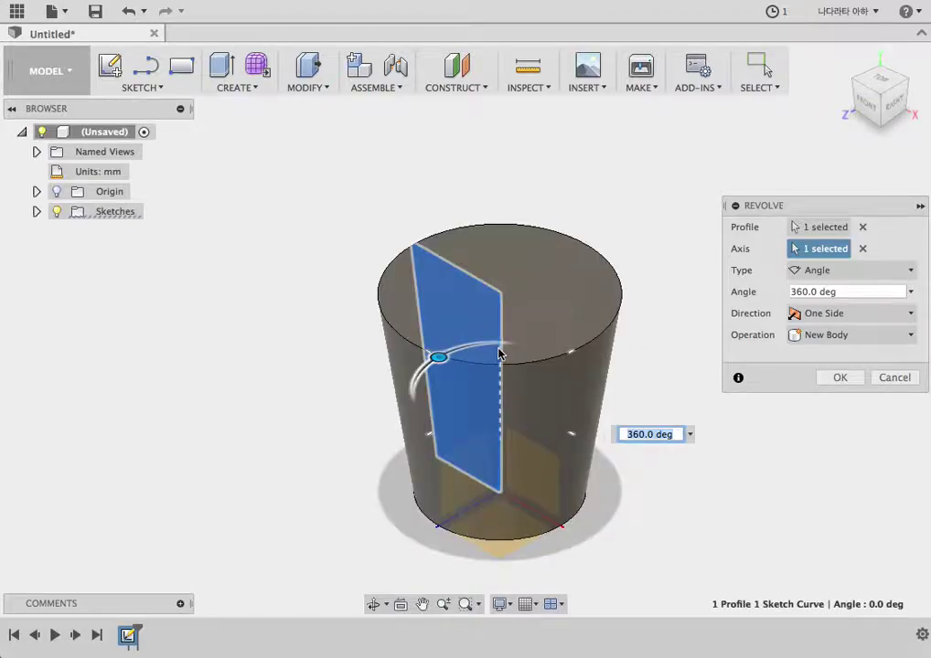
{"action": "left_click", "coordinate": [839, 379]}
{"action": "mouse_move", "coordinate": [615, 420]}
{"action": "middle_mouse_down", "text": "shift"}
{"action": "mouse_move", "coordinate": [688, 281]}
{"action": "mouse_move", "coordinate": [681, 389]}
{"action": "middle_mouse_up", "text": "shift"}
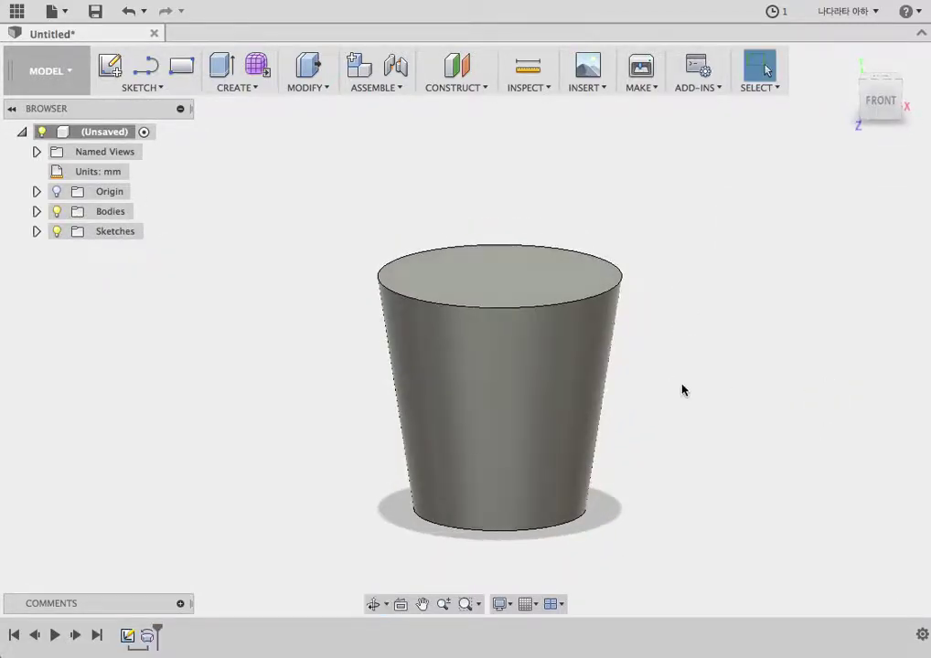
Step: Snap the view to FRONT on the ViewCube, then dismiss the CREATE menu unused
{"action": "left_click", "coordinate": [871, 101]}
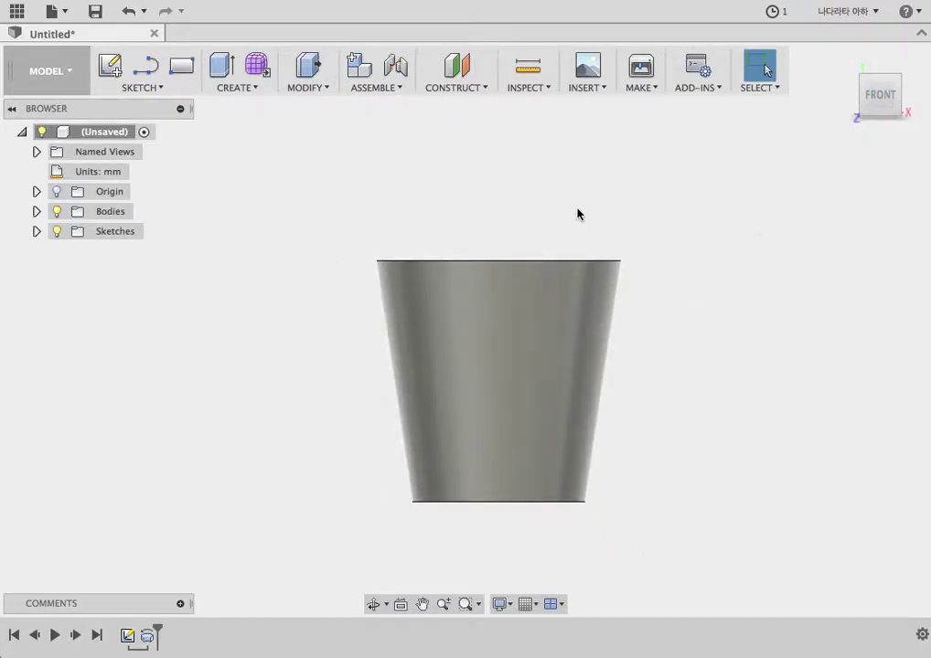
{"action": "left_click", "coordinate": [240, 89]}
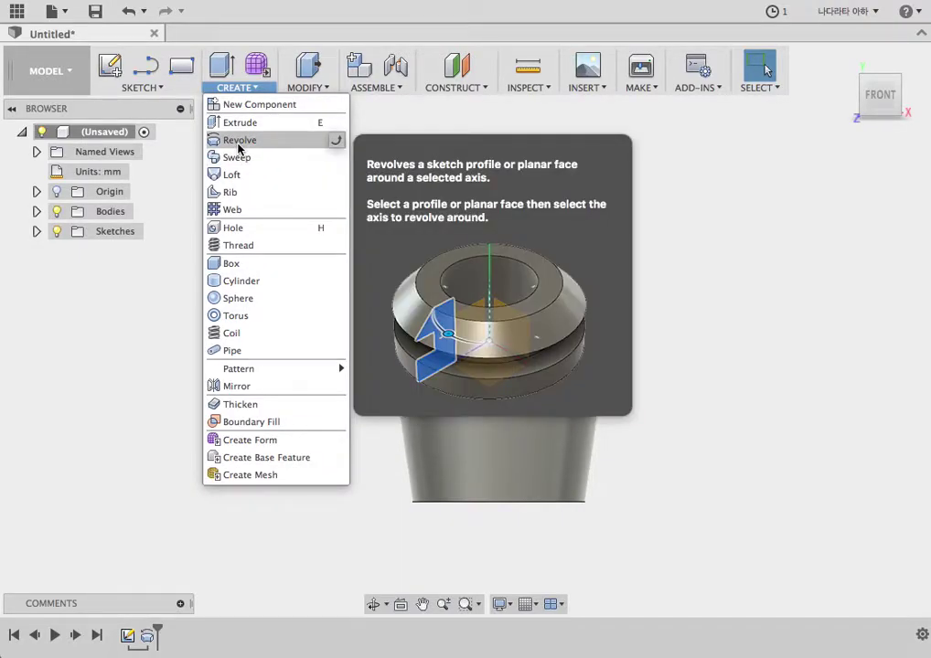
{"action": "left_click", "coordinate": [264, 24]}
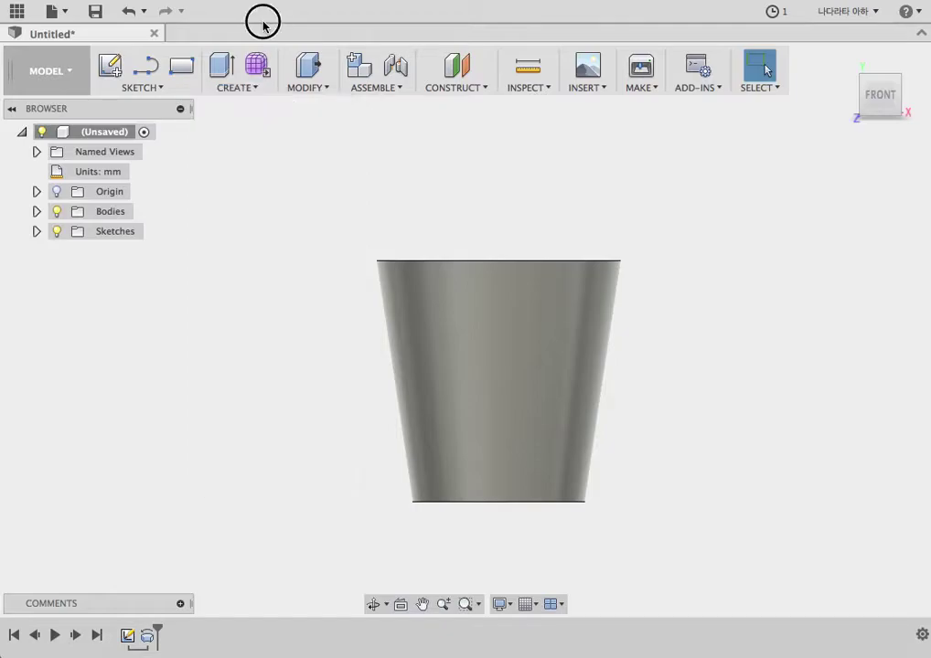